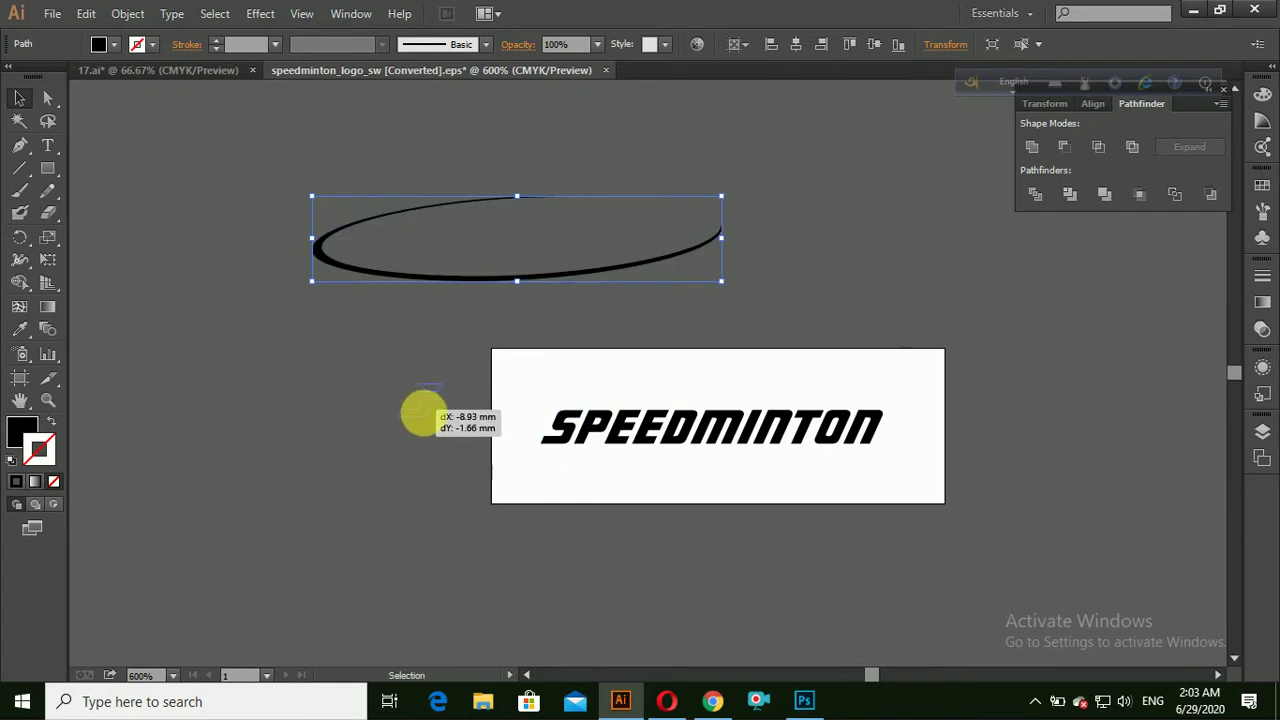
Try moving the letters S and P out of the SPEEDMINTON wordmark, and undo the moves.
left_click_drag(573, 433, 462, 448)
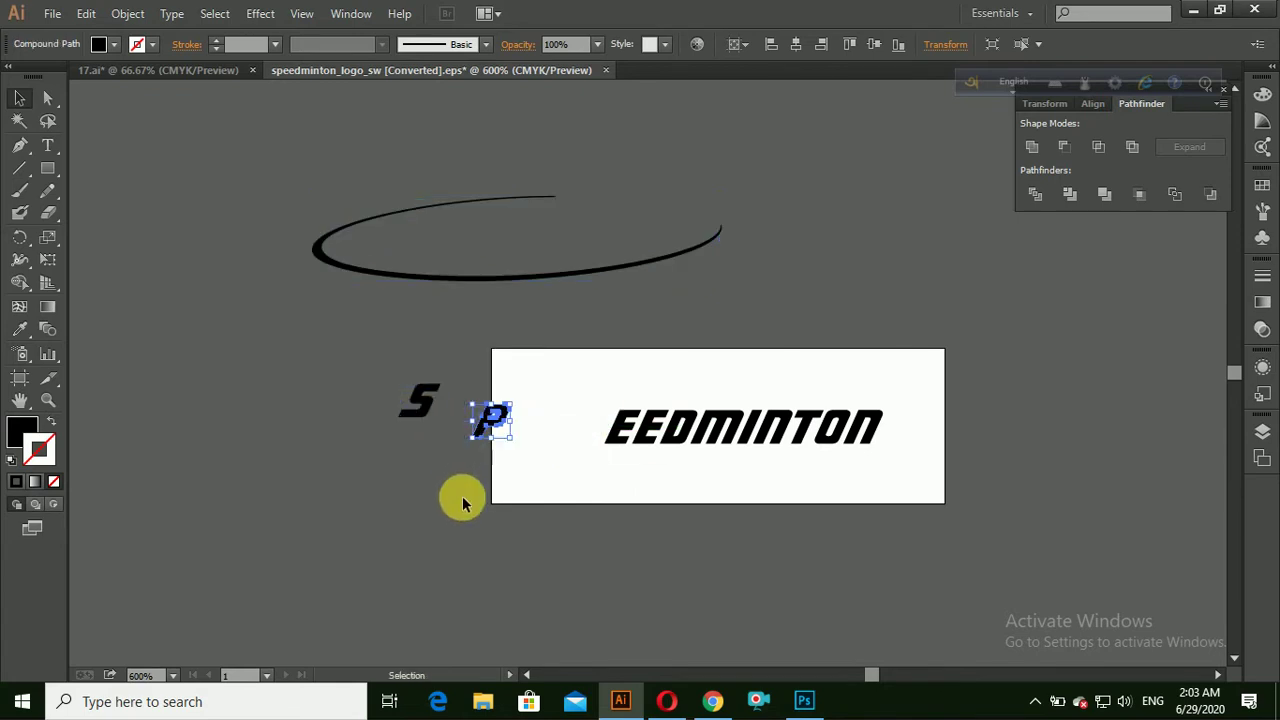
key("ctrl+z")
key("ctrl+z")
key("ctrl+z")
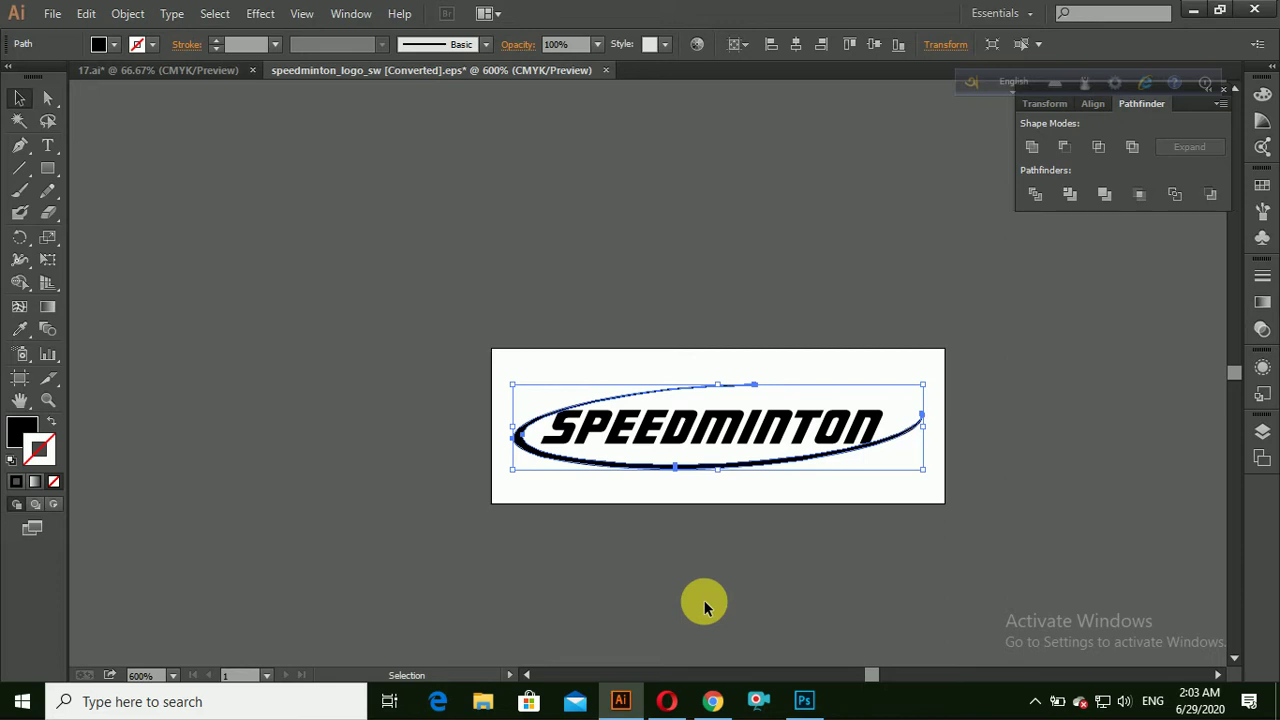
Open the iq-sport_logo_sw EPS file from the Downloads folder.
left_click(52, 13)
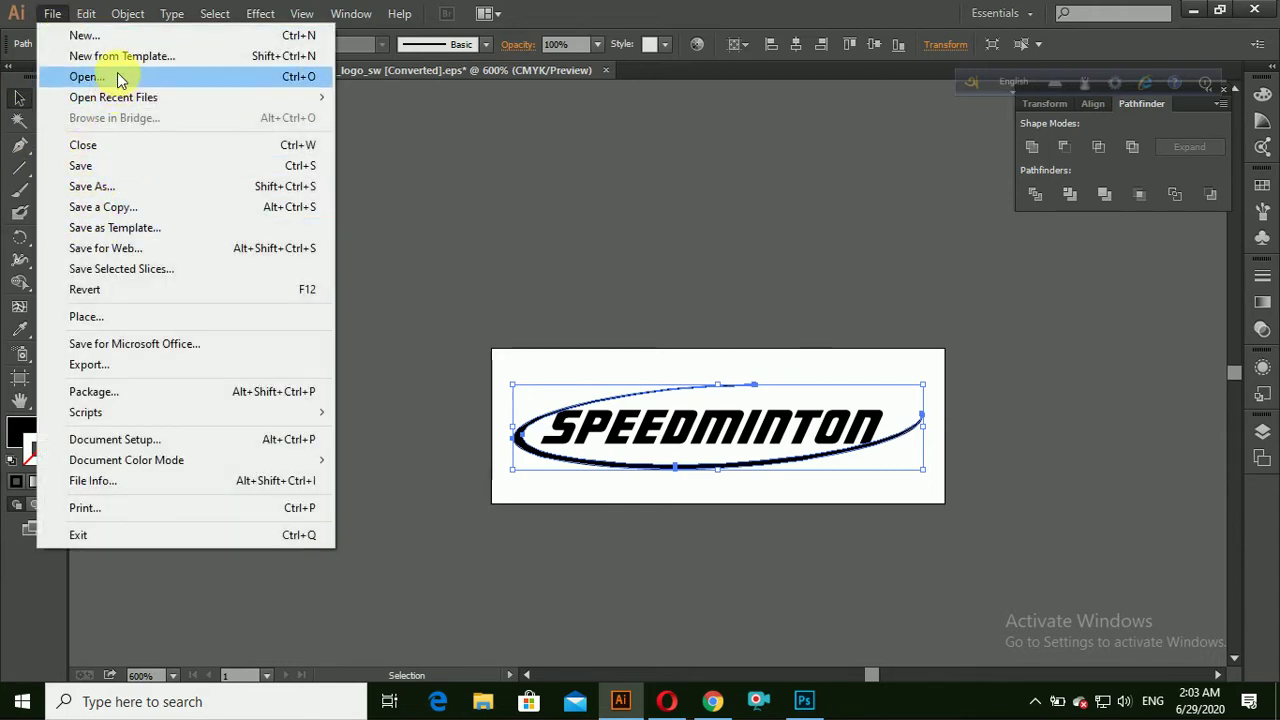
left_click(87, 77)
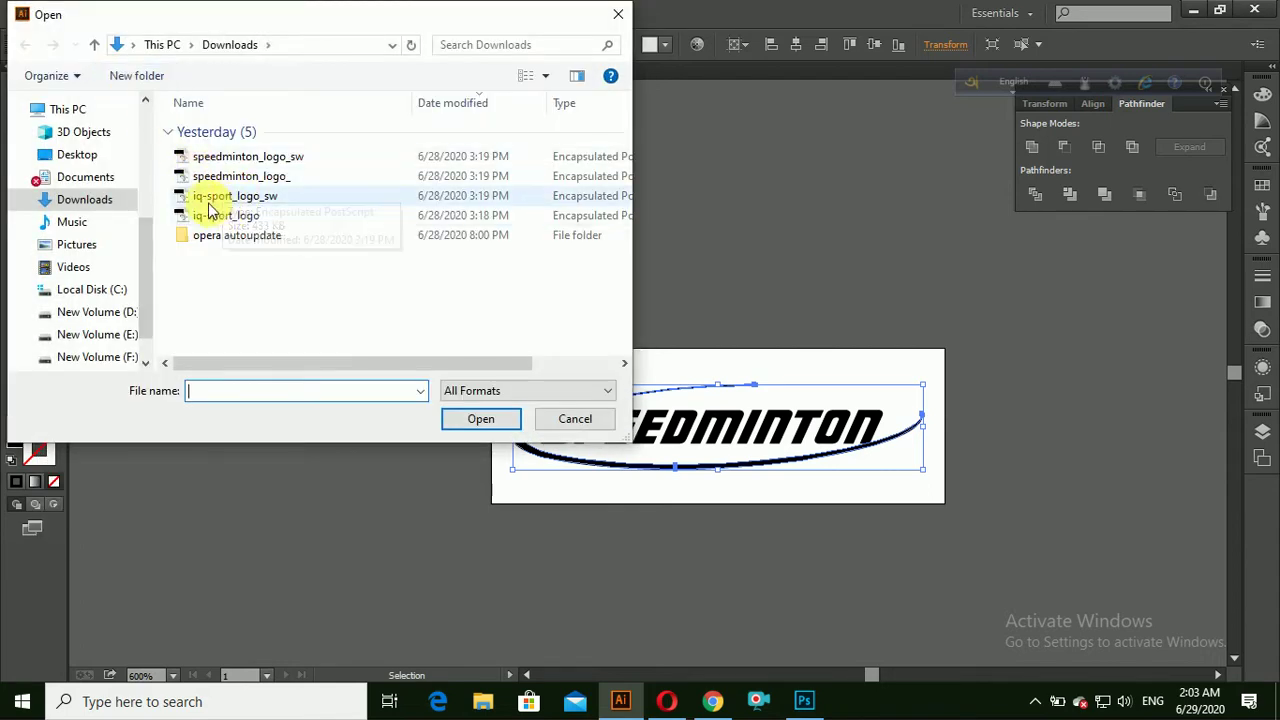
left_click(225, 200)
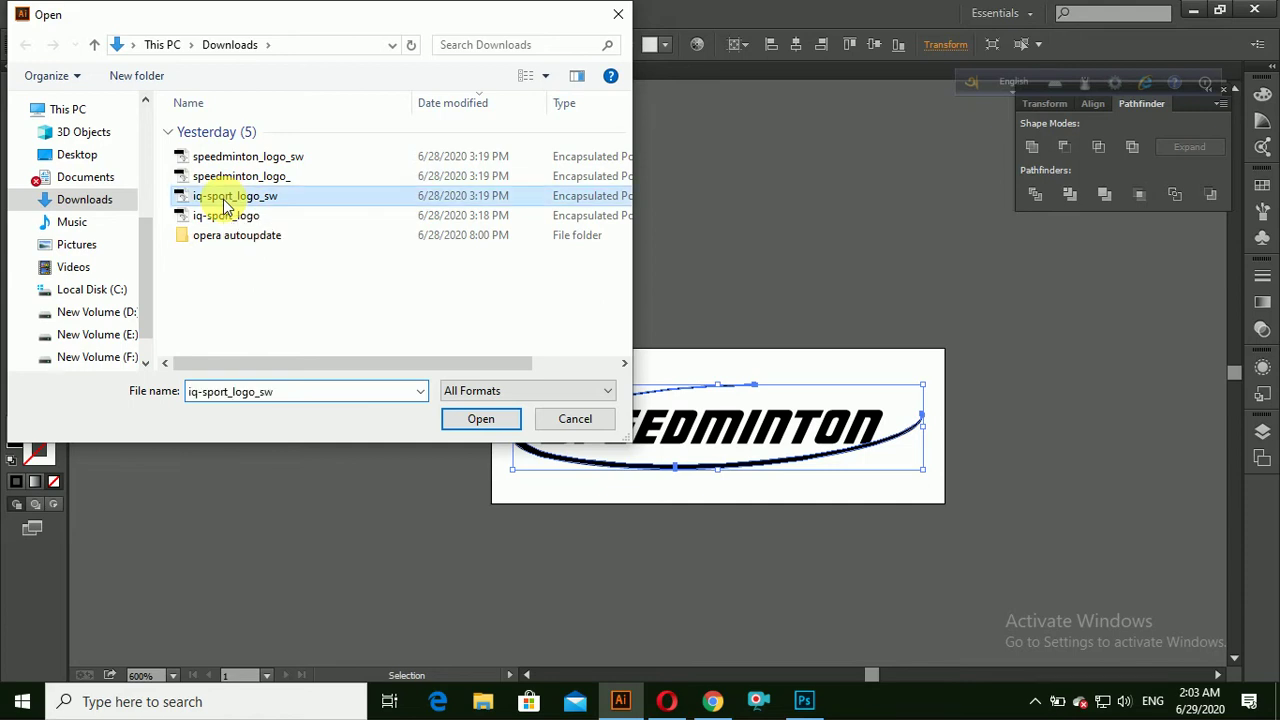
left_click(478, 418)
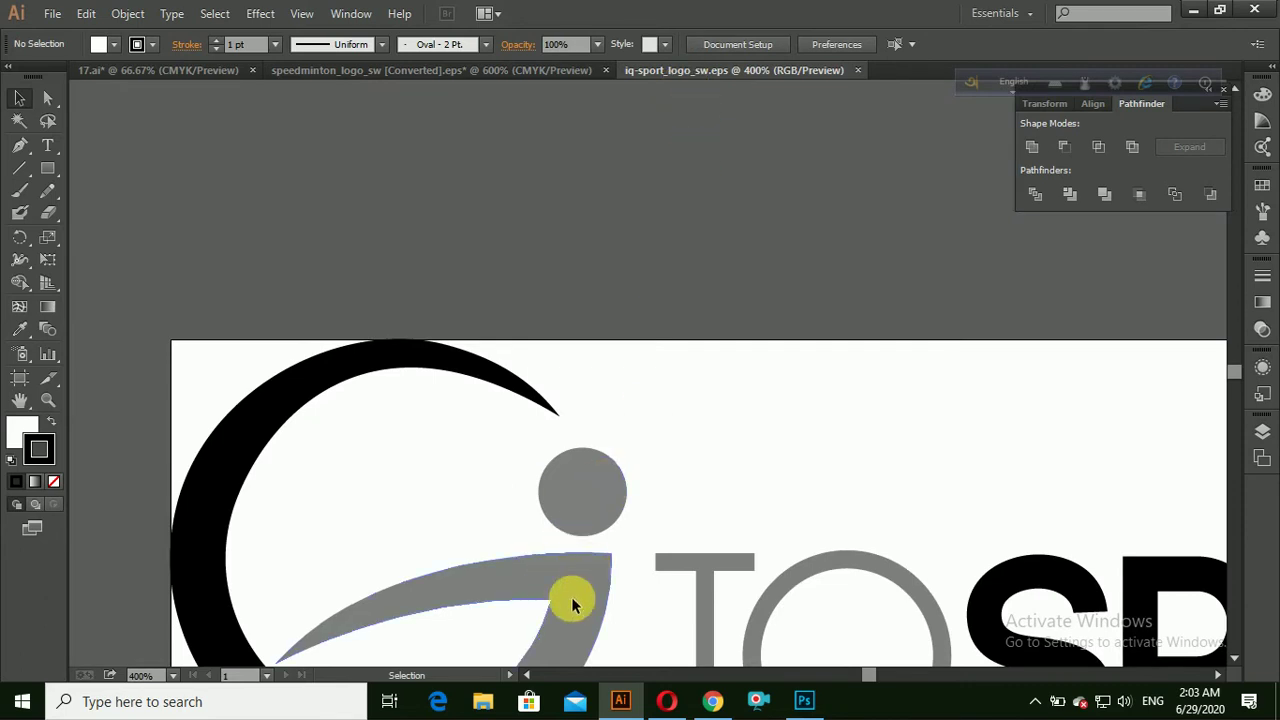
Bring the IQ SPORT logo into the speedminton_logo_sw document and scale it down above the artboard.
left_click_drag(572, 604, 463, 252)
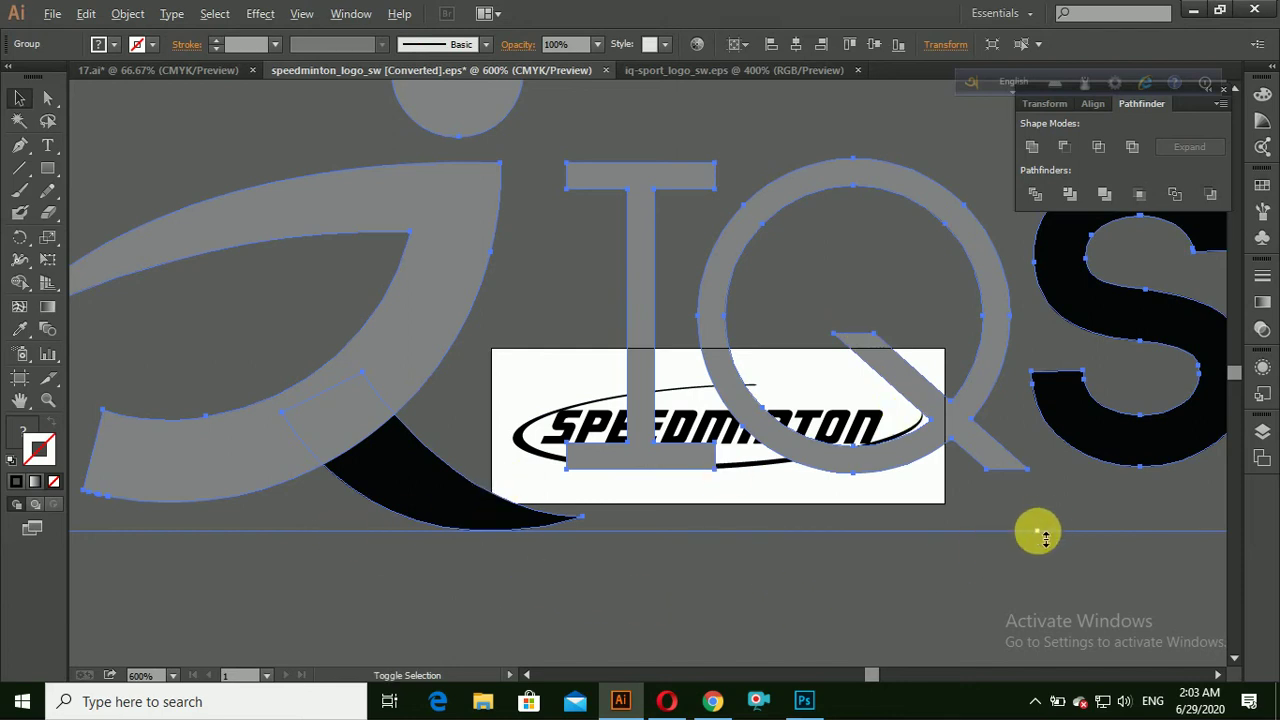
left_click_drag(1040, 533, 513, 277)
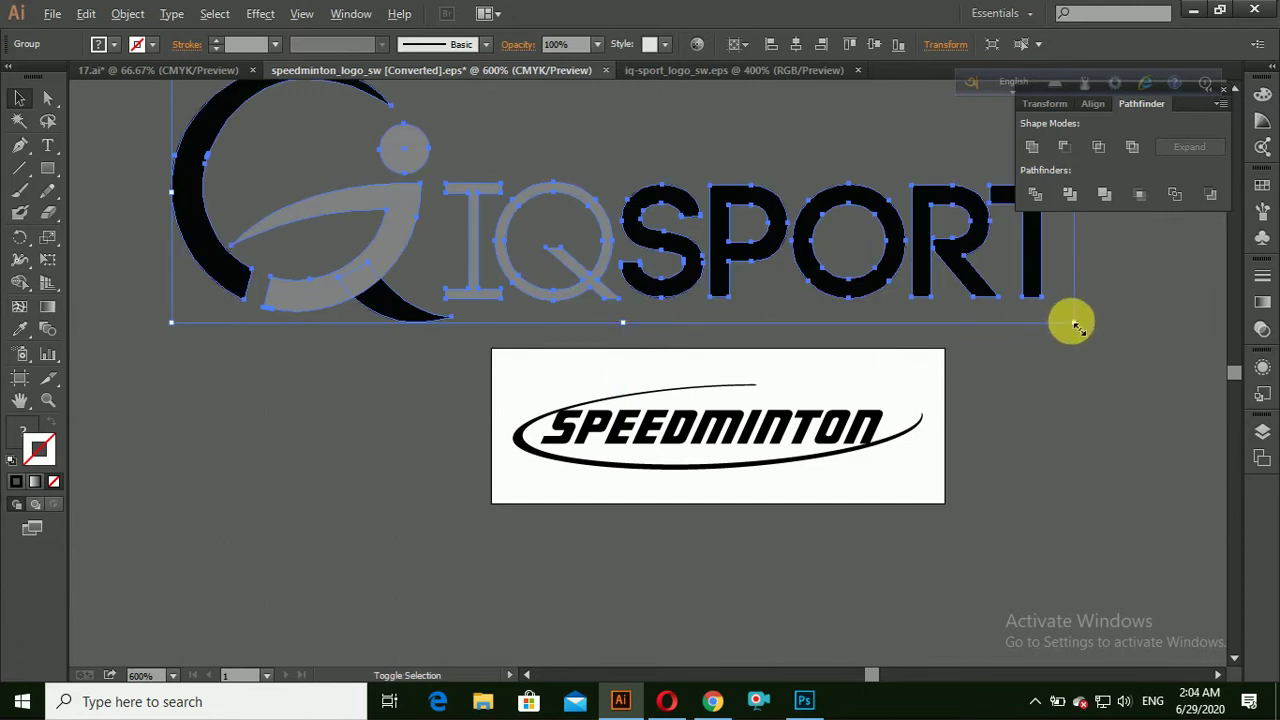
left_click_drag(1075, 325, 836, 253)
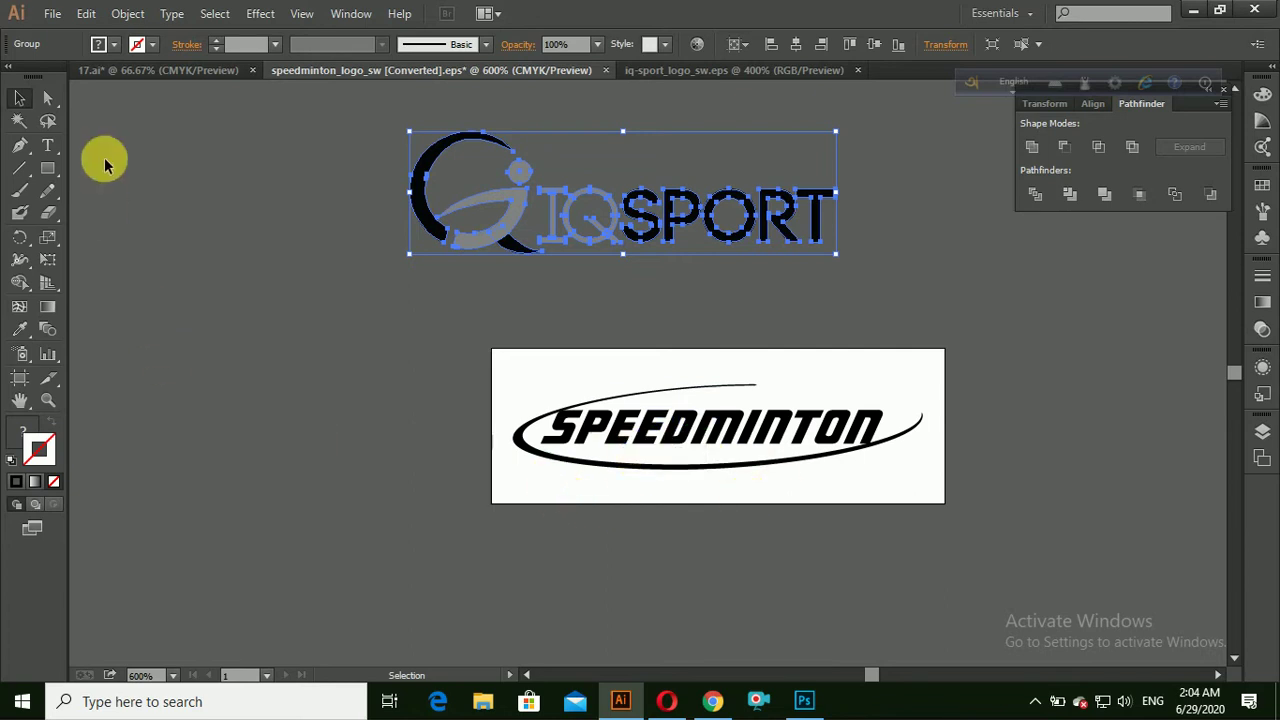
View the combined logo in 17.ai, switch to Photoshop and examine the Corner Paper Final.psd mockup.
left_click(145, 70)
left_click(228, 182)
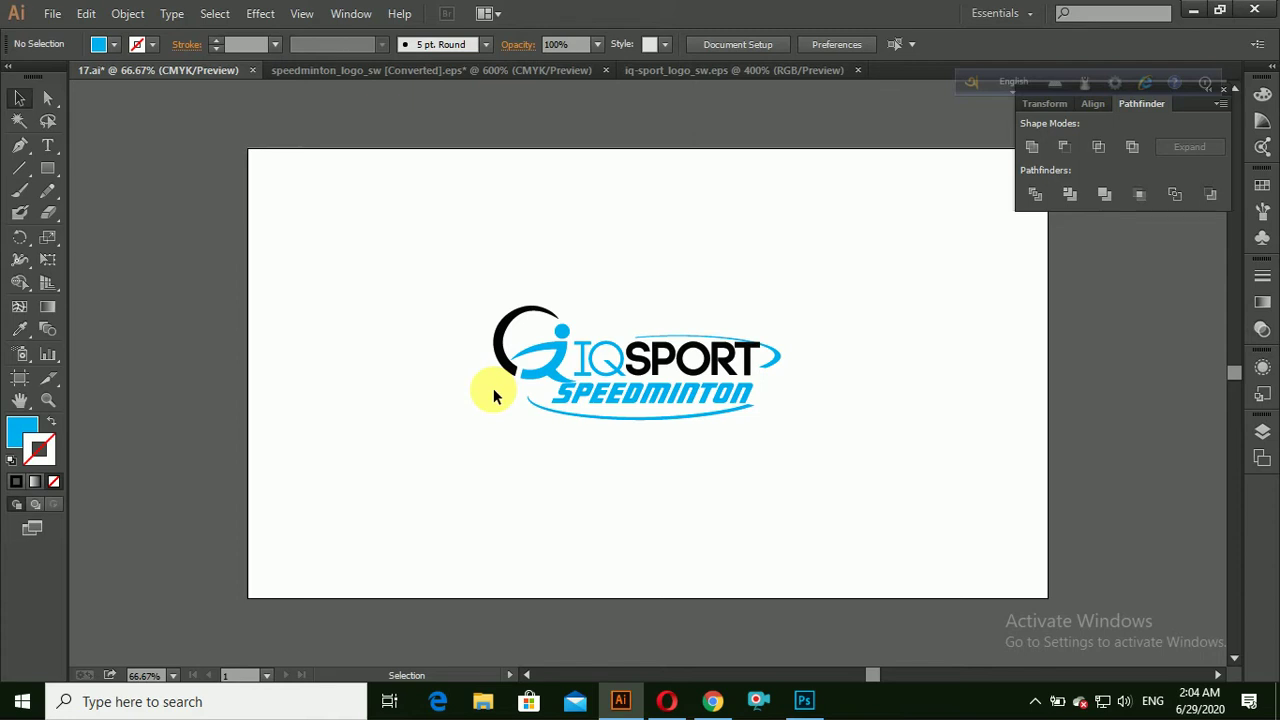
left_click(1200, 9)
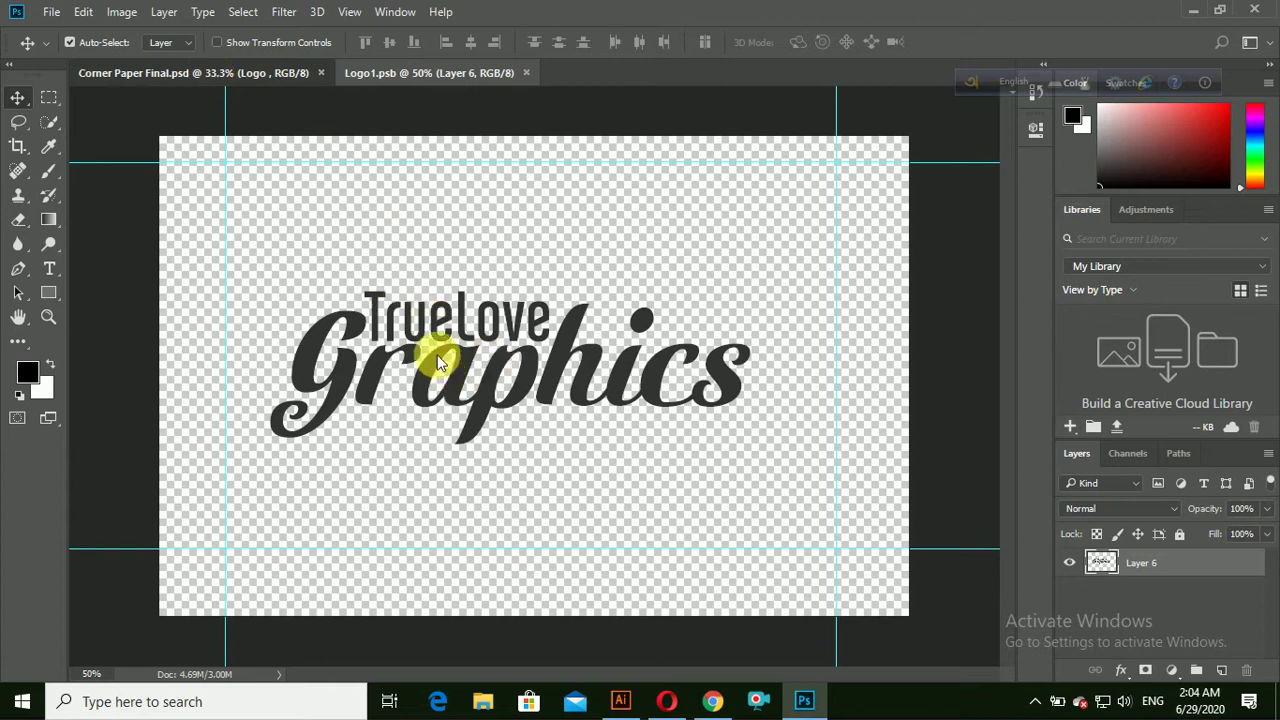
key("ctrl+Tab")
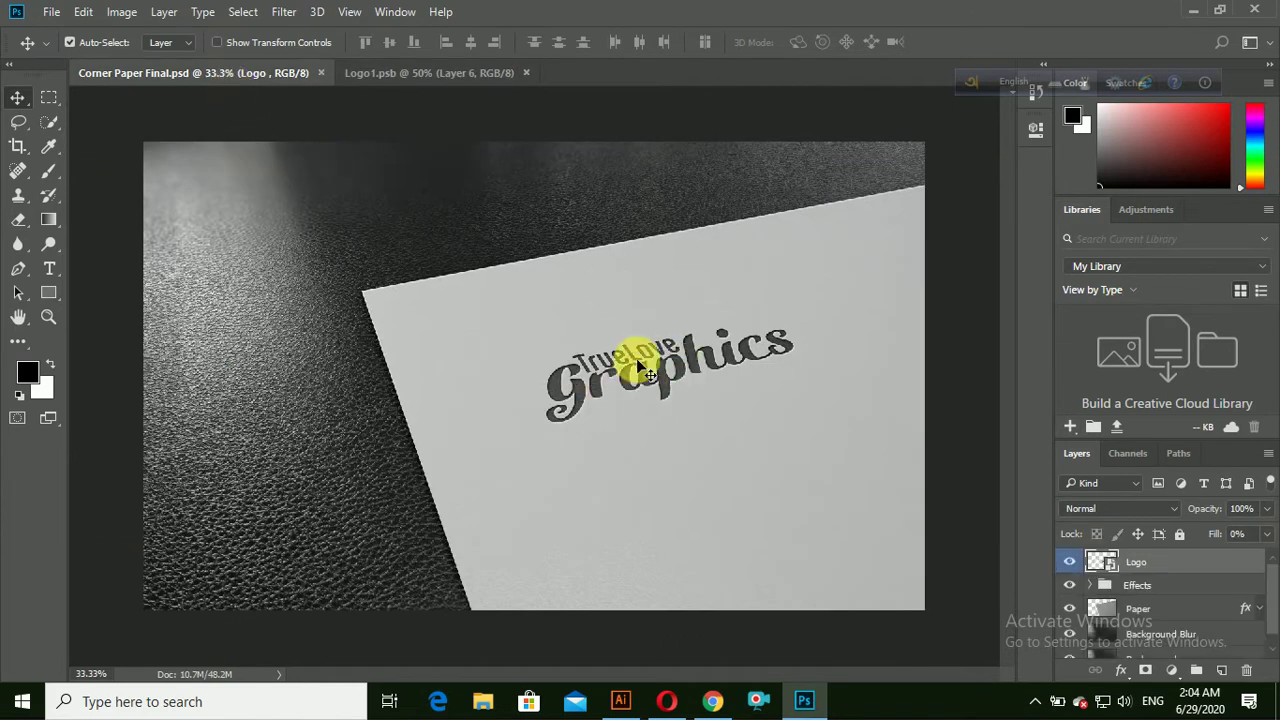
Hide Layer 6 with the placeholder logo in the Logo1.psb document.
left_click(422, 78)
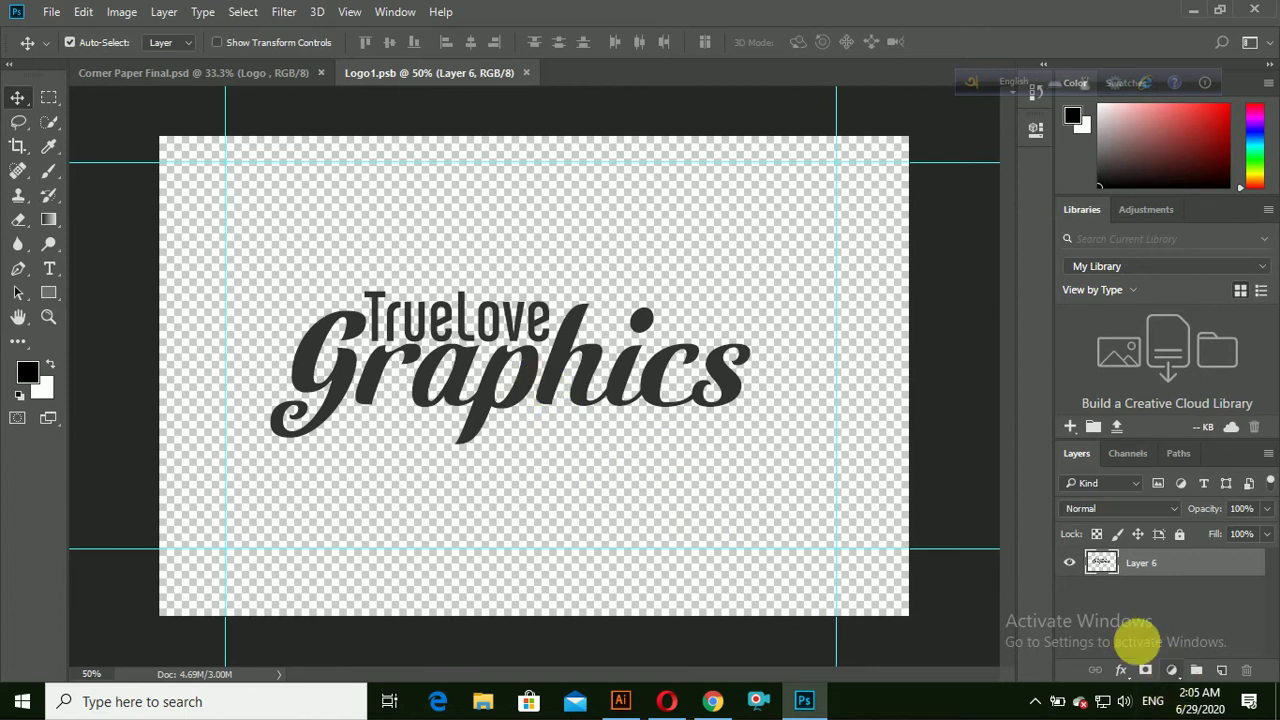
left_click(1076, 566)
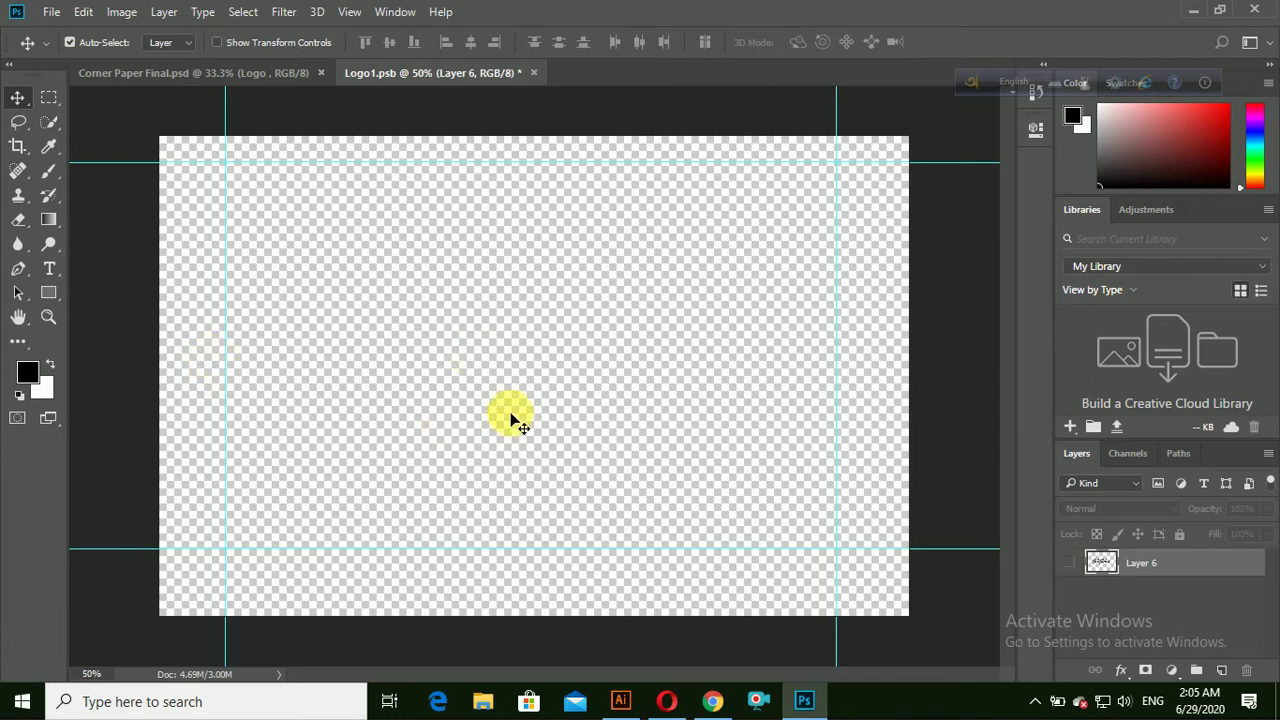
left_click(51, 14)
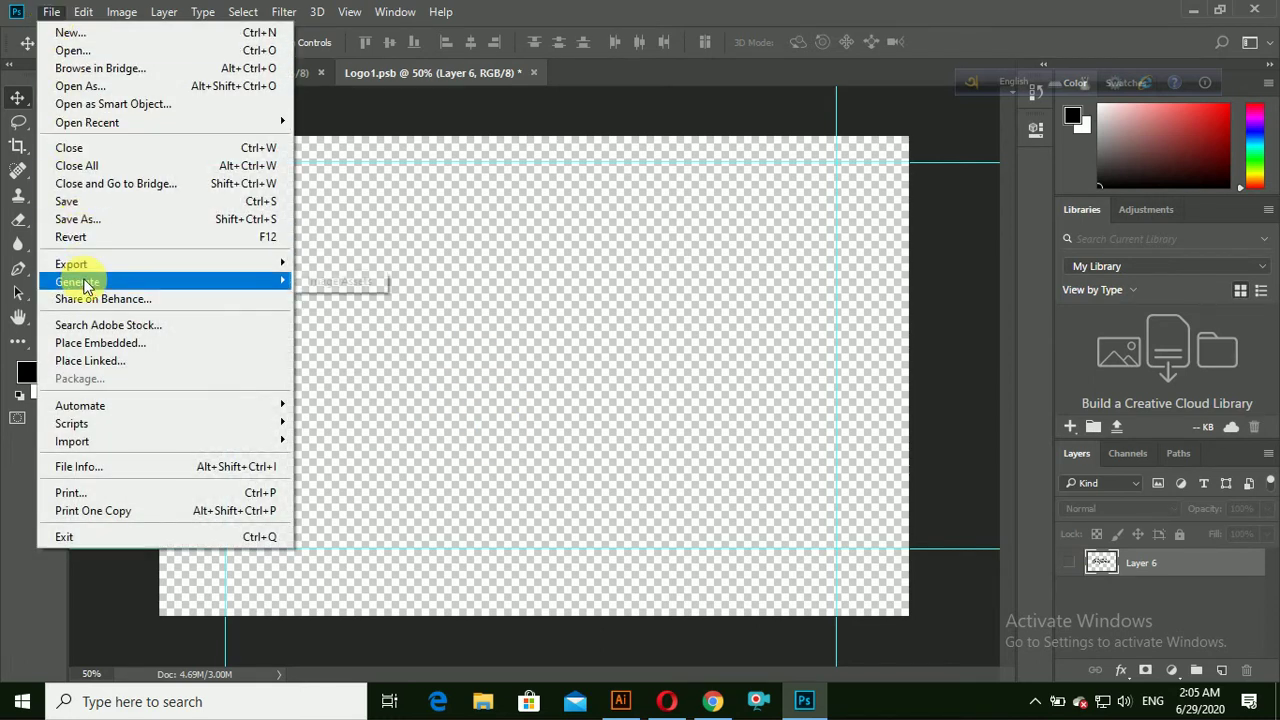
Switch back to Illustrator, unlock all objects in 17.ai and delete the white background rectangle.
left_click(1193, 9)
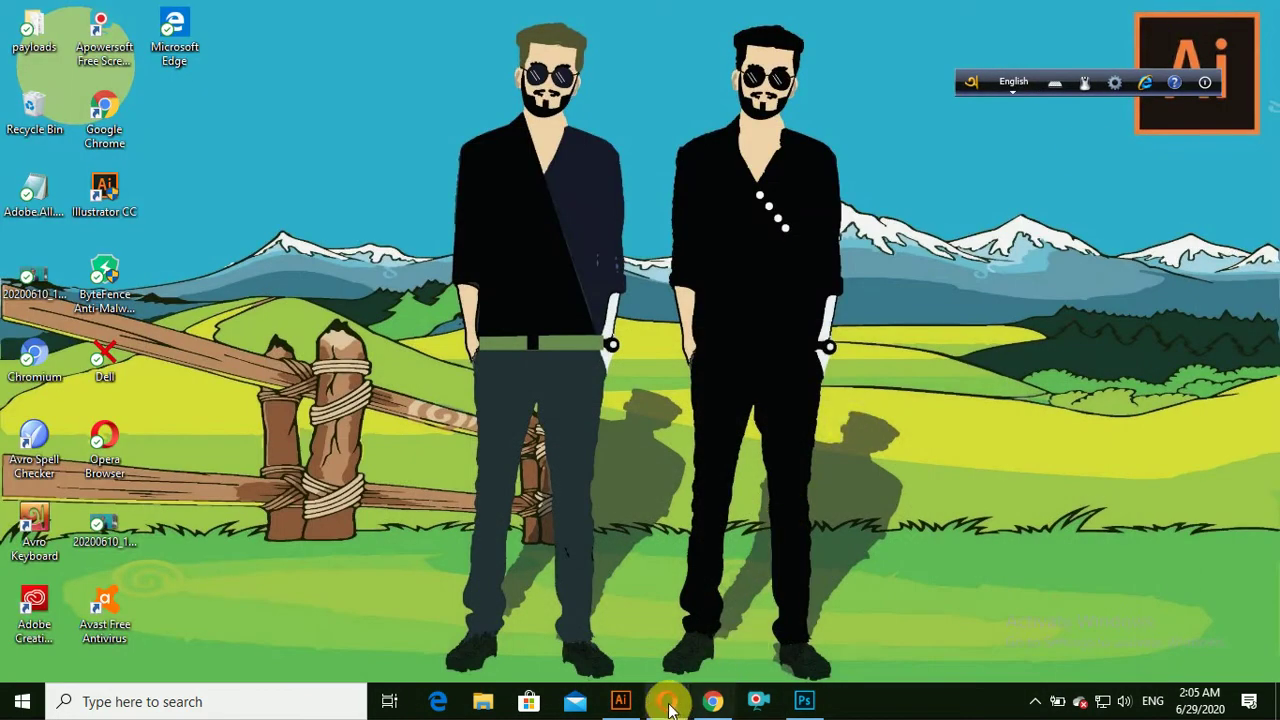
left_click(621, 700)
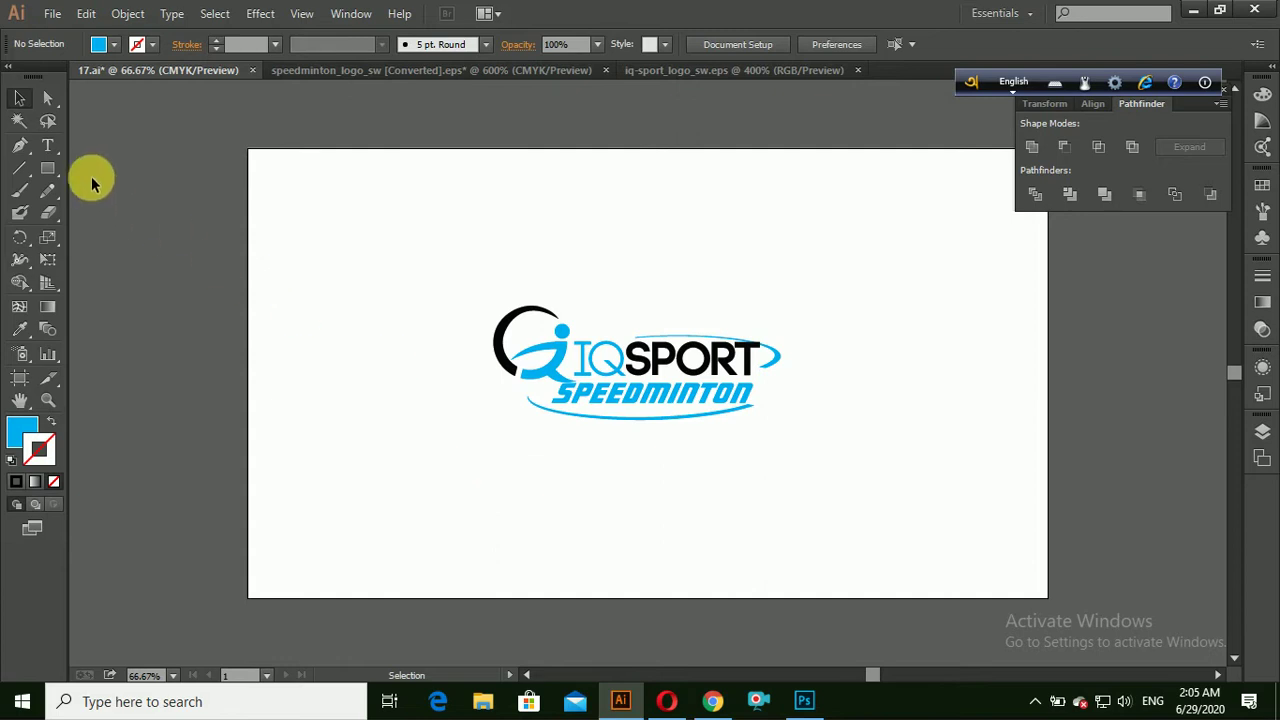
left_click(121, 20)
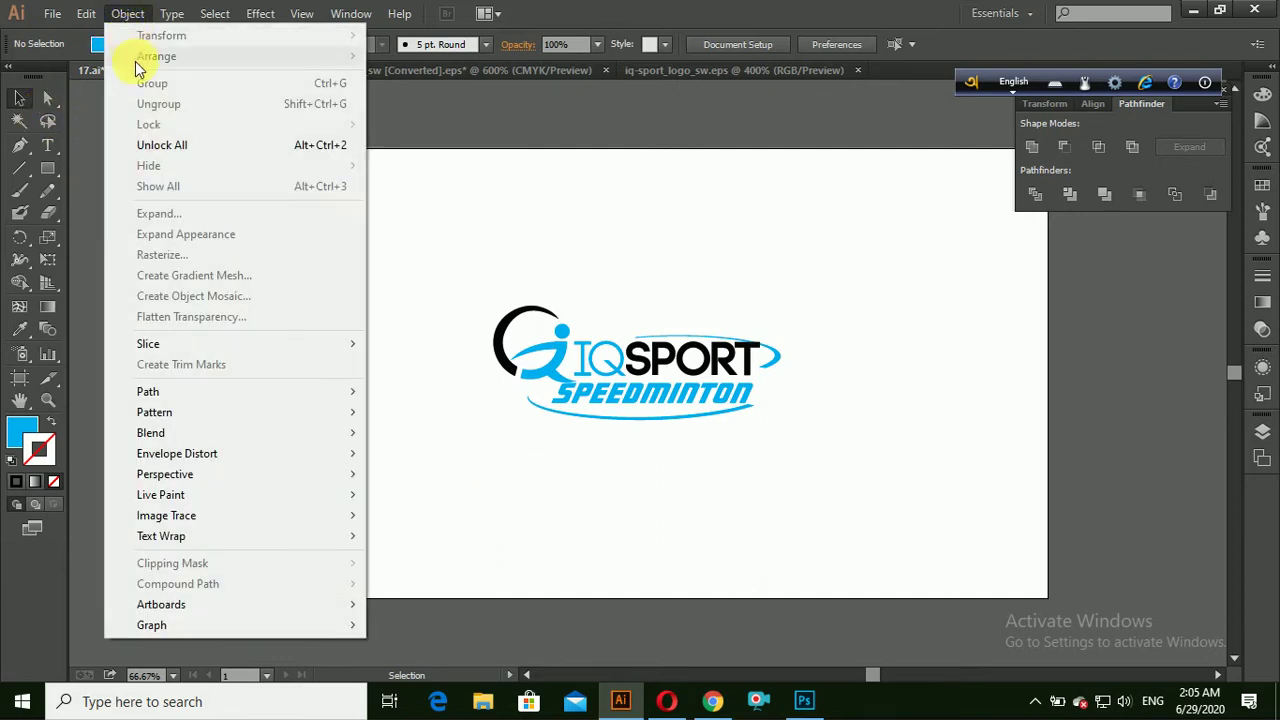
left_click(163, 143)
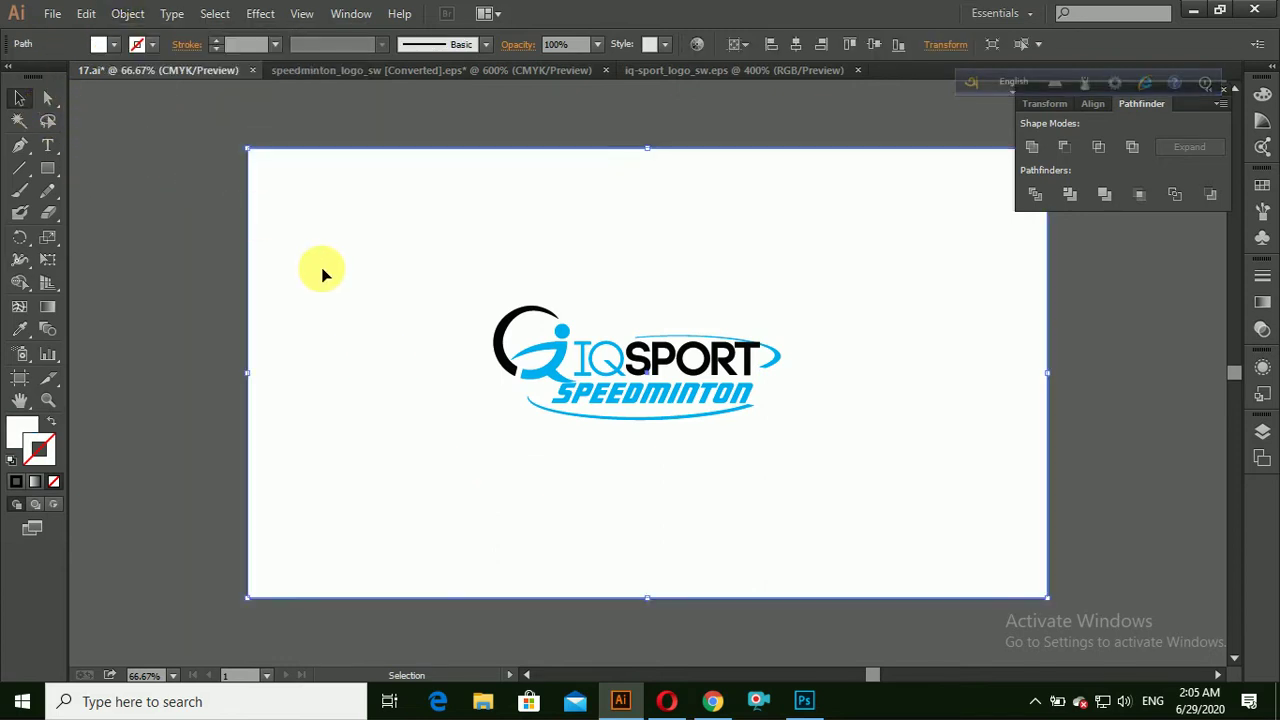
key("ctrl+shift+a")
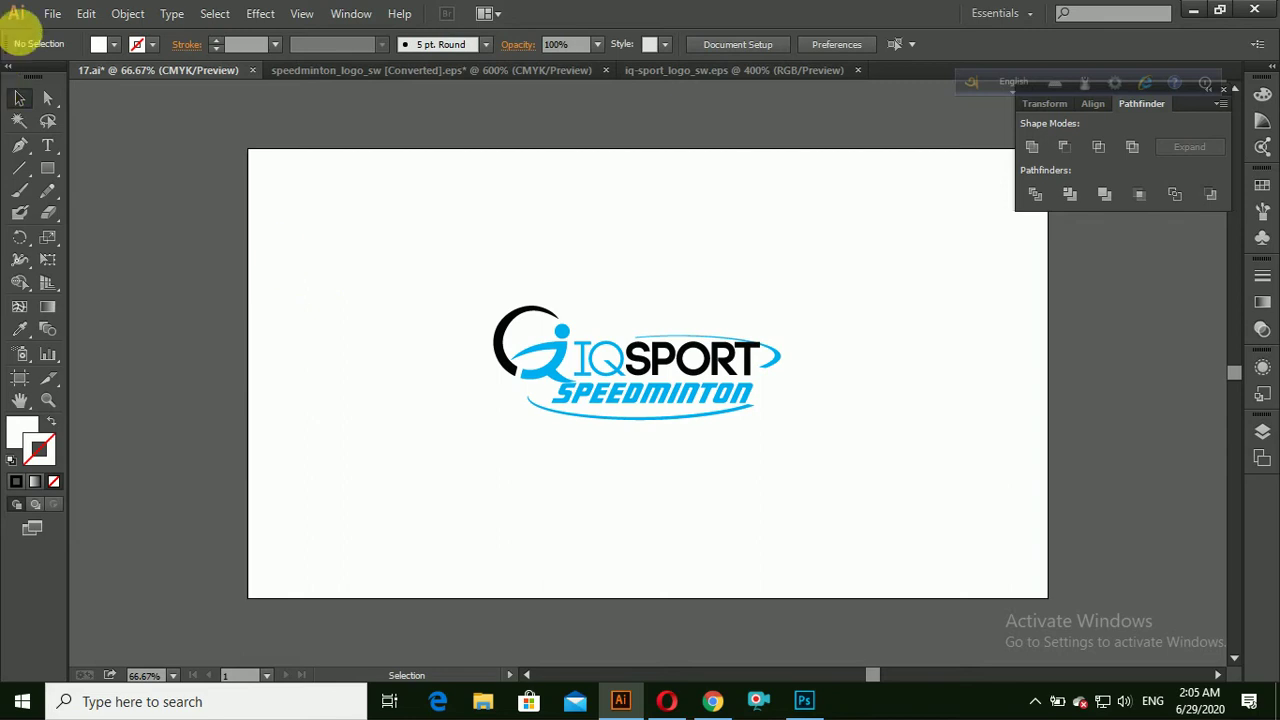
Start exporting the combined logo into the portfolio2 folder with the file name 18.
left_click(48, 14)
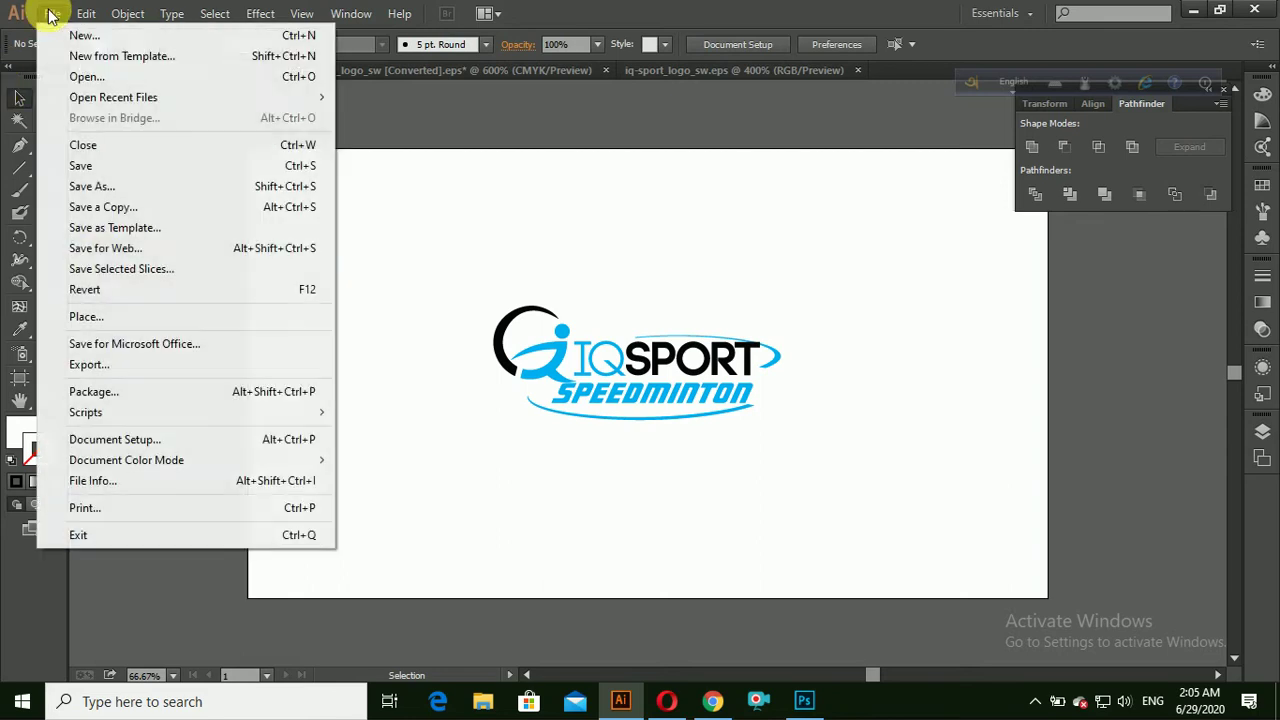
left_click(104, 364)
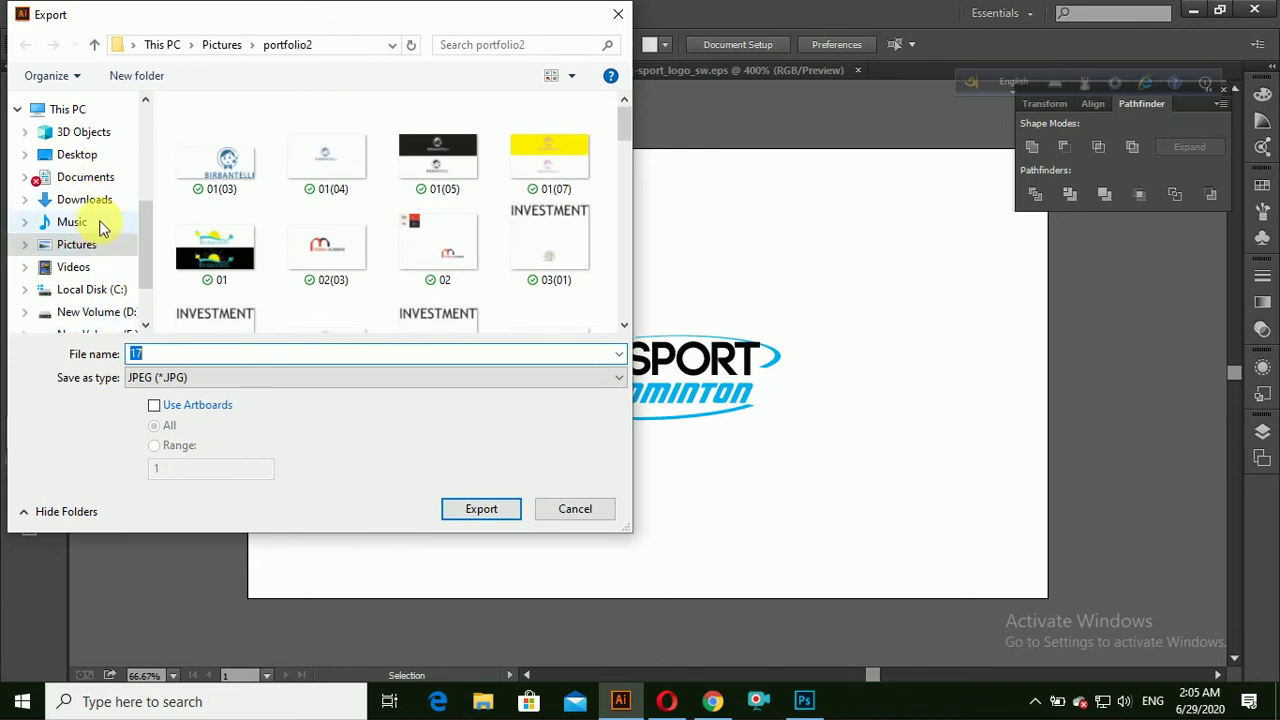
scroll(95, 222, "up", 3)
scroll(80, 195, "up", 1)
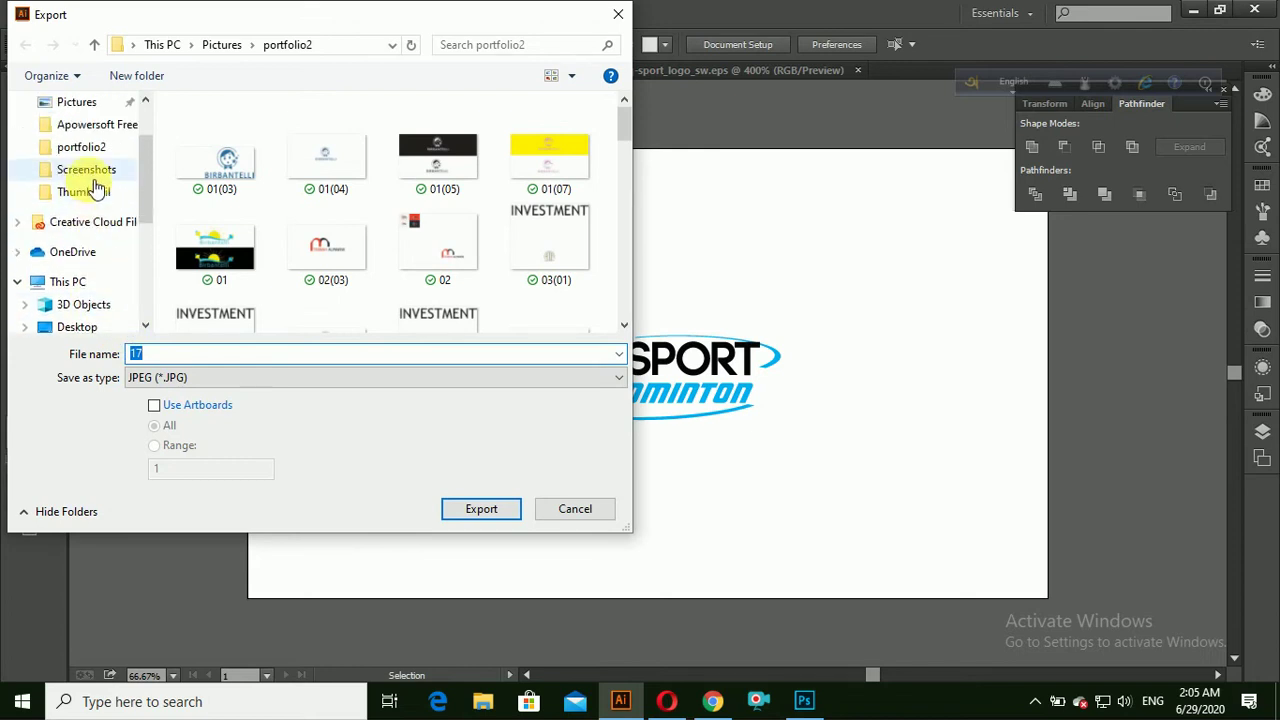
left_click(68, 148)
double_click(200, 352)
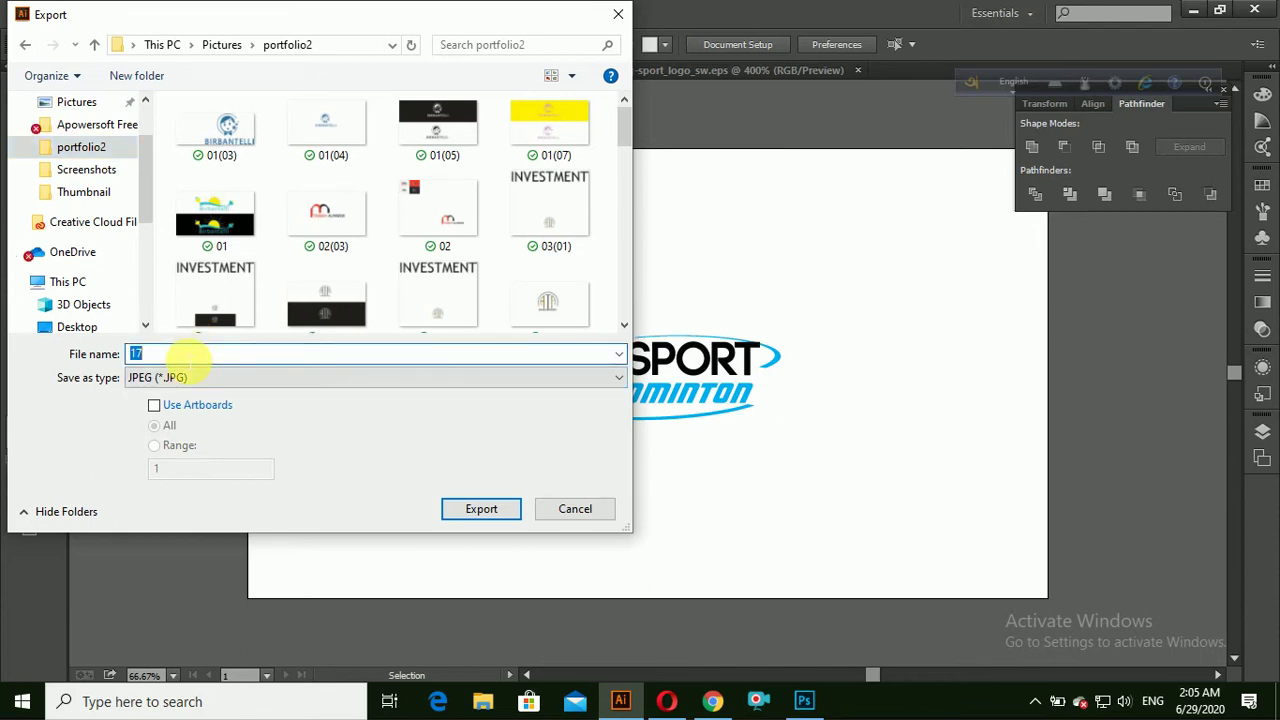
type("18")
Export the logo in PNG format at Screen (72 ppi) resolution with a transparent background.
left_click(183, 379)
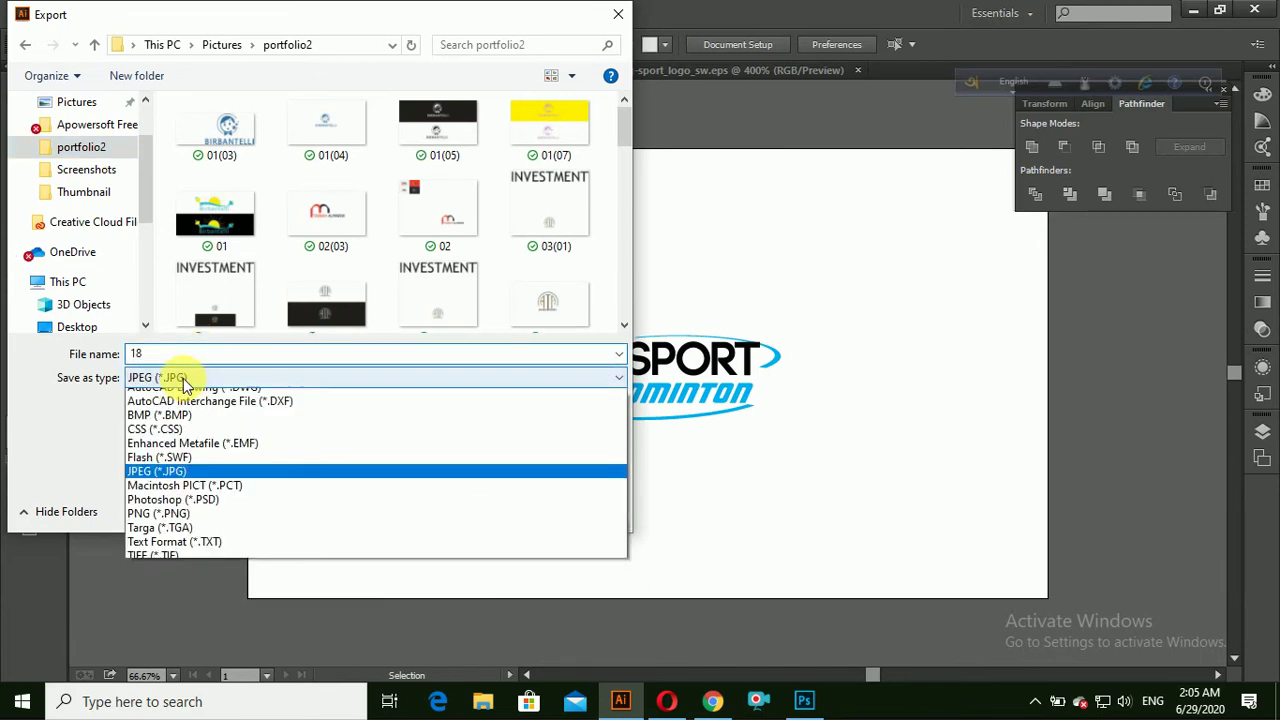
left_click(165, 521)
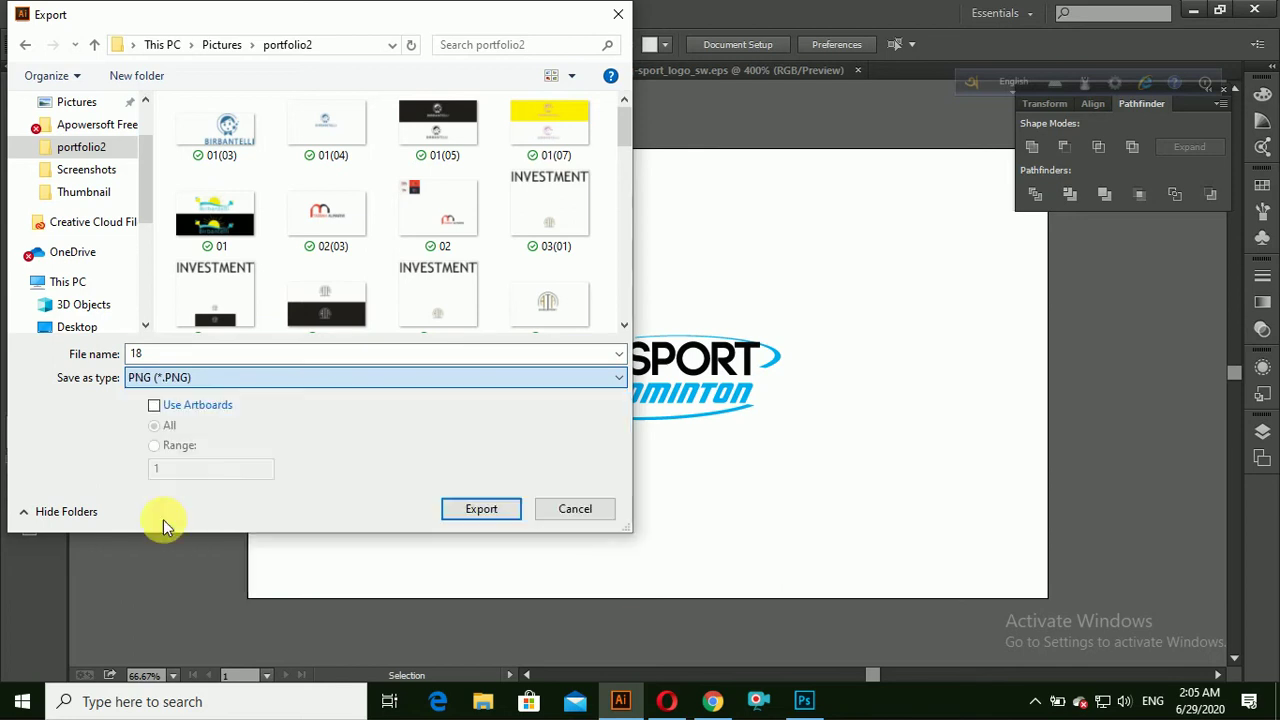
left_click(484, 511)
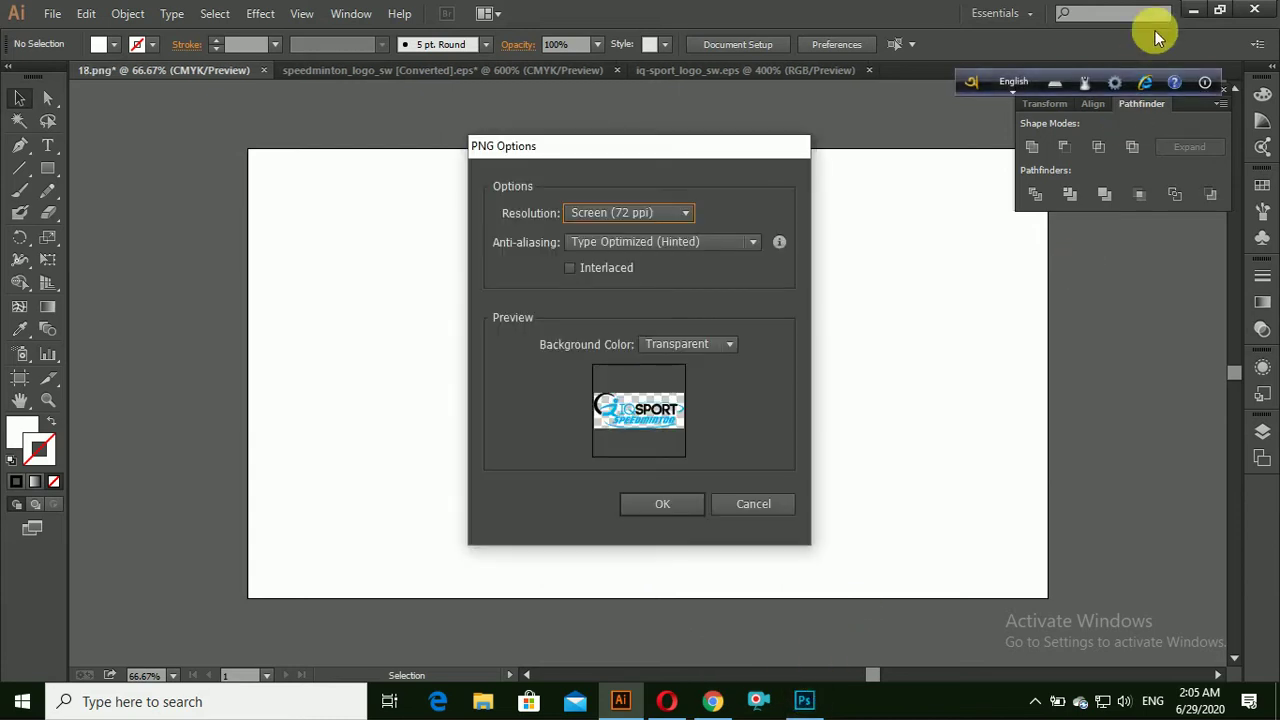
left_click(663, 504)
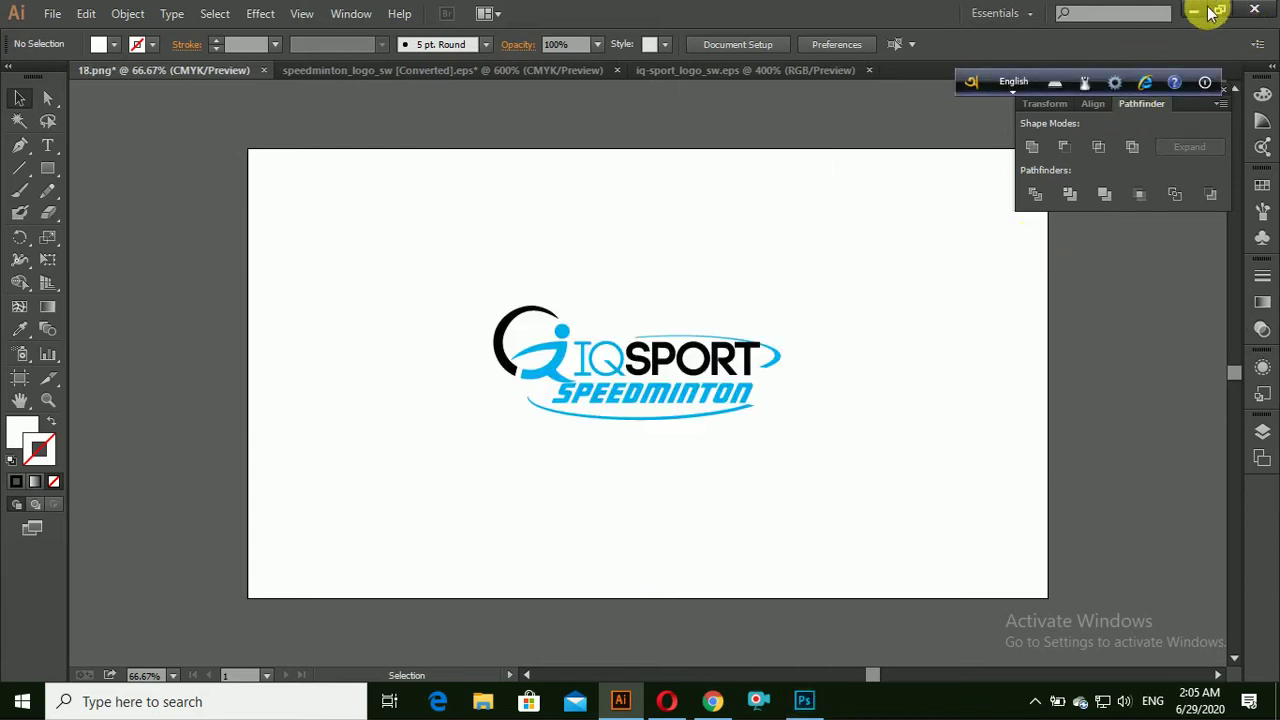
Switch to Photoshop and open the exported logo file 18.png from the portfolio2 folder.
left_click(1193, 10)
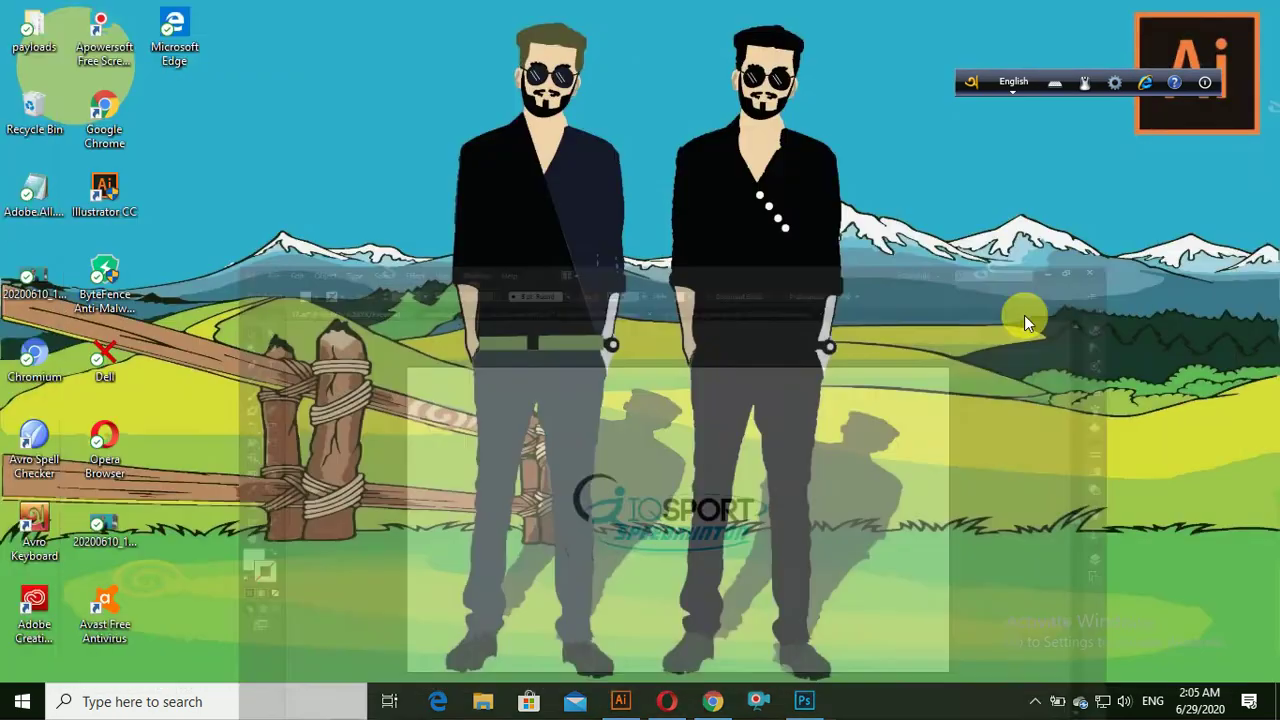
left_click(758, 700)
left_click(804, 700)
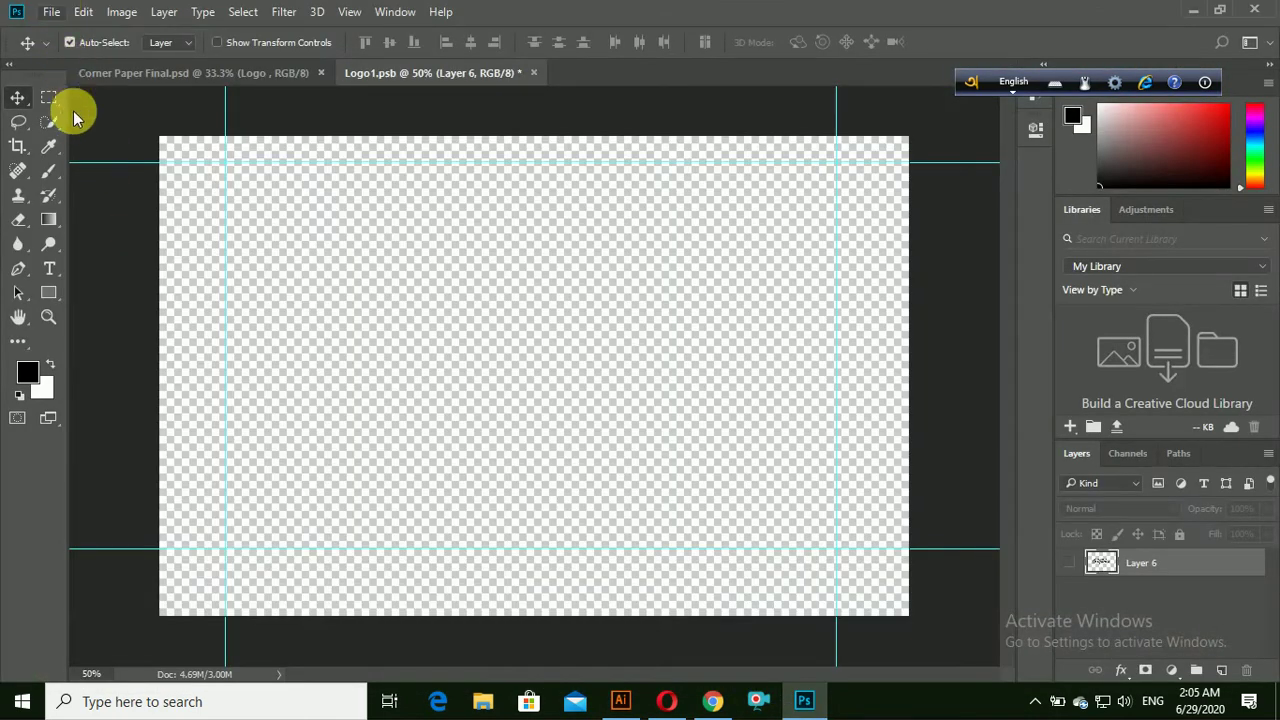
left_click(51, 11)
left_click(80, 50)
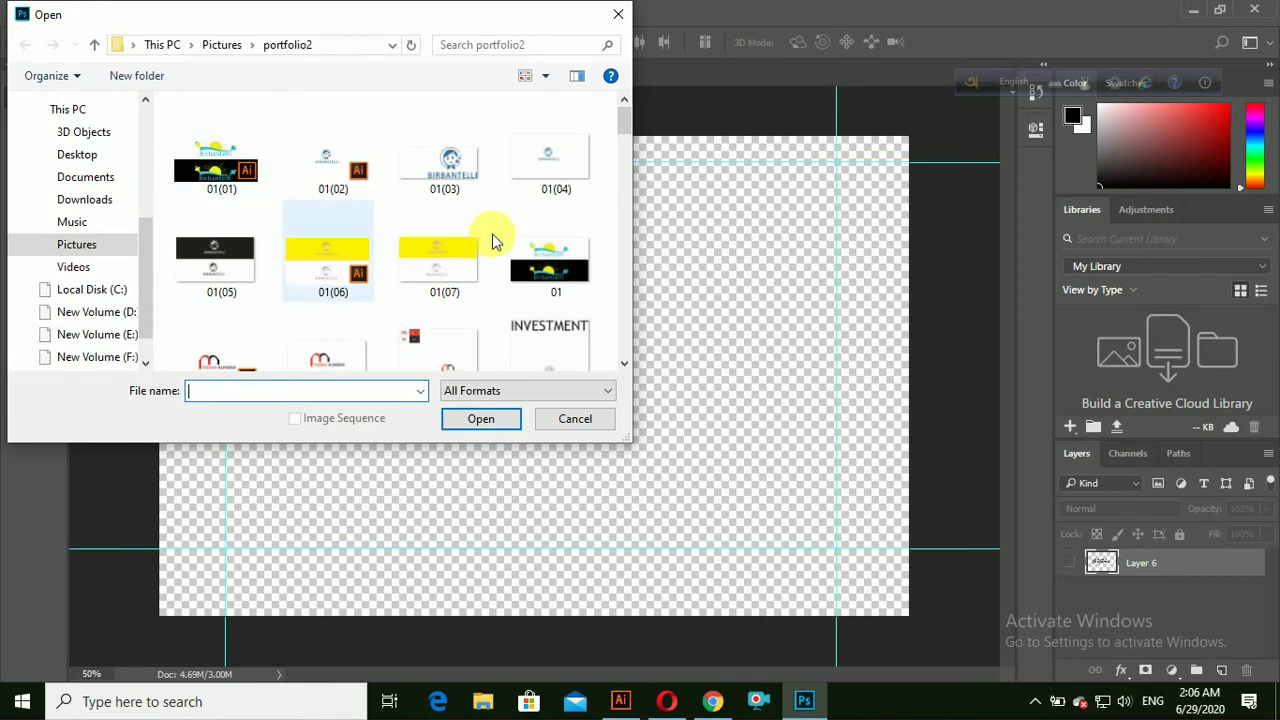
scroll(457, 258, "down", 5)
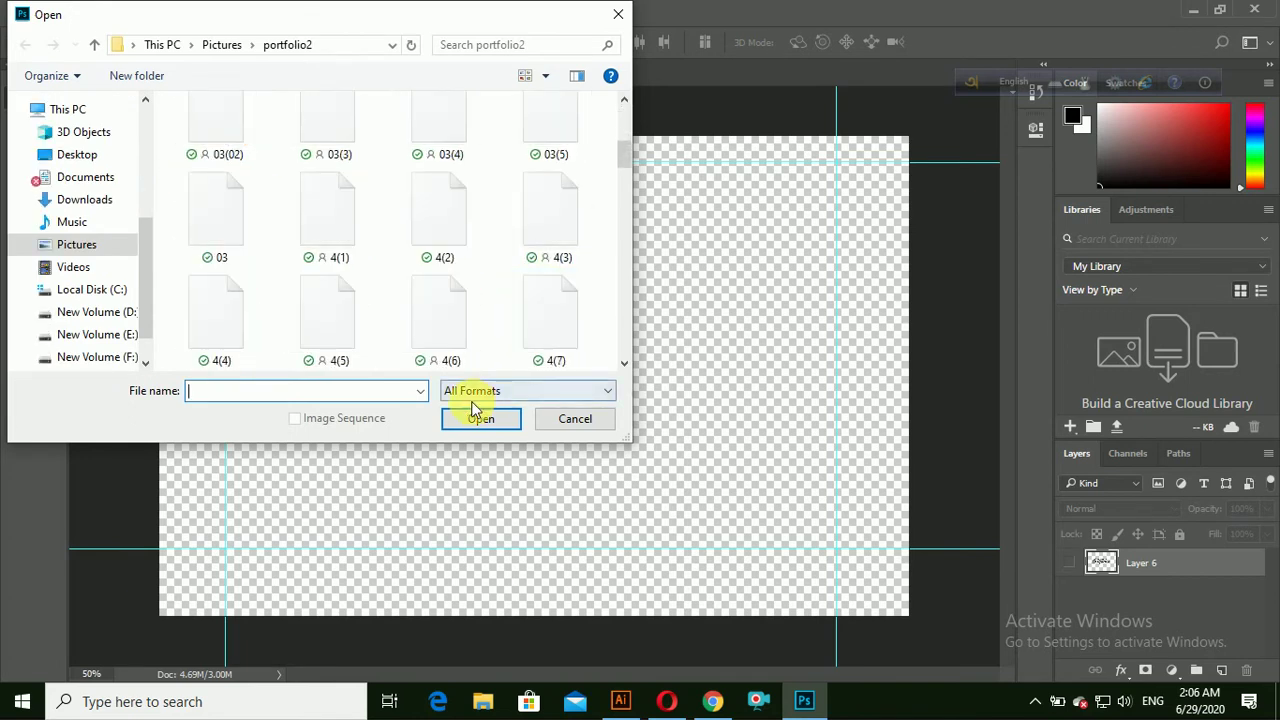
scroll(443, 294, "down", 5)
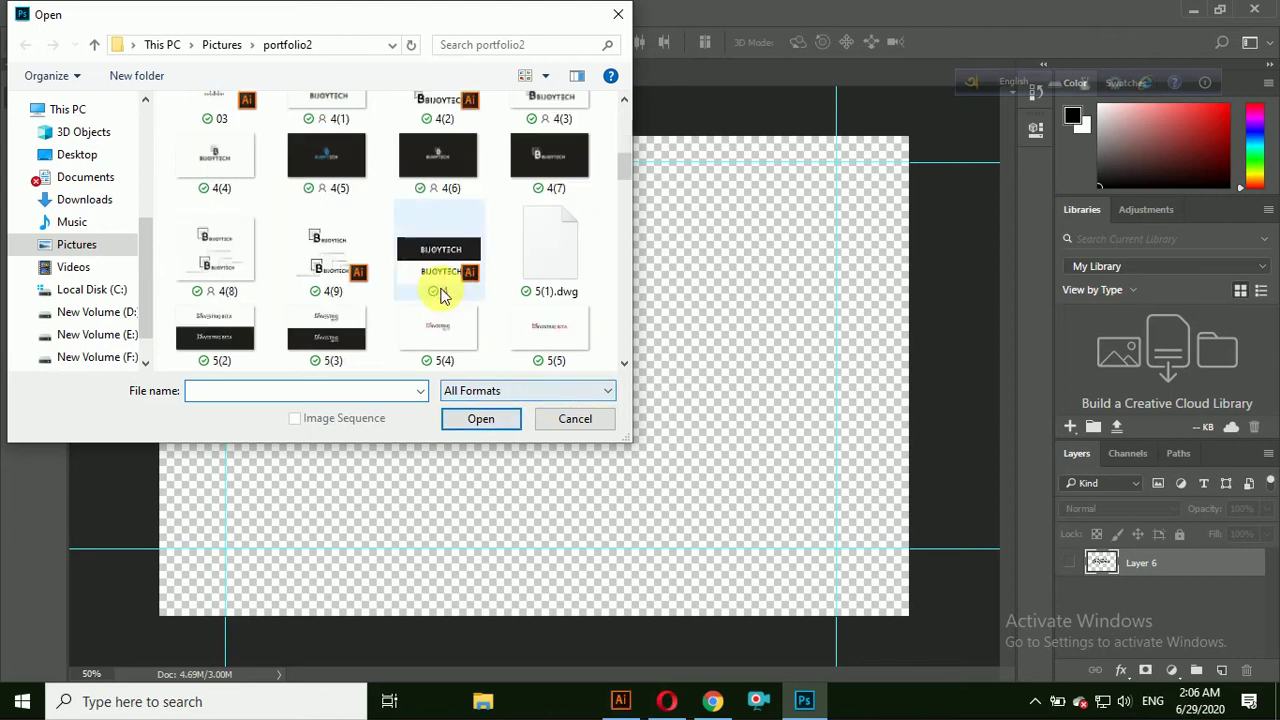
scroll(535, 332, "down", 10)
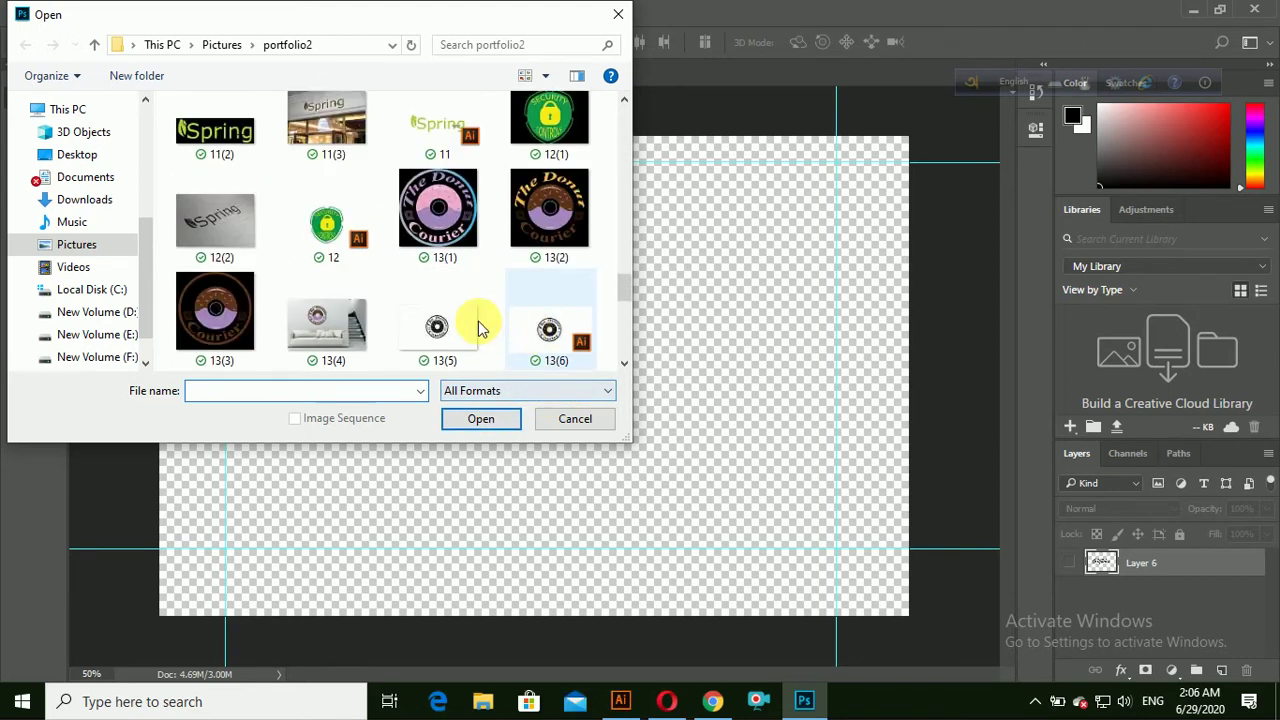
scroll(474, 329, "down", 3)
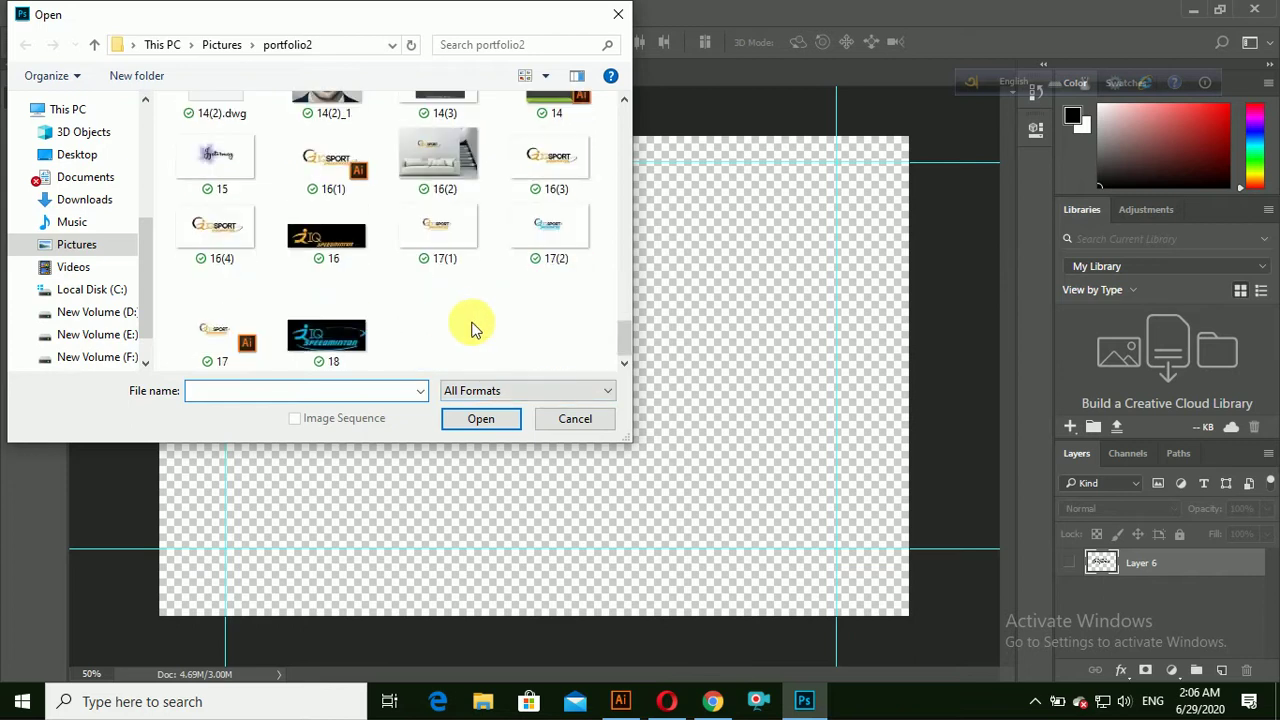
left_click(331, 334)
left_click(484, 438)
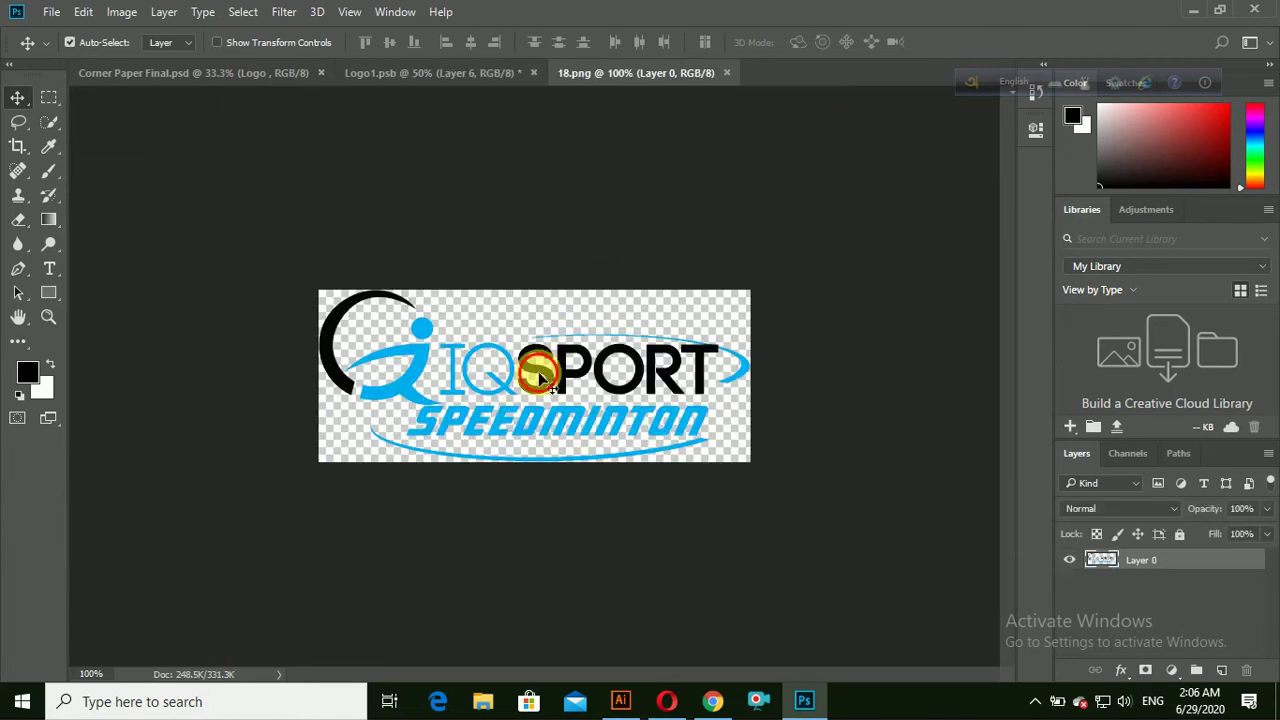
Bring the logo from 18.png into the Logo1.psb document as a new layer.
left_click_drag(557, 366, 490, 383)
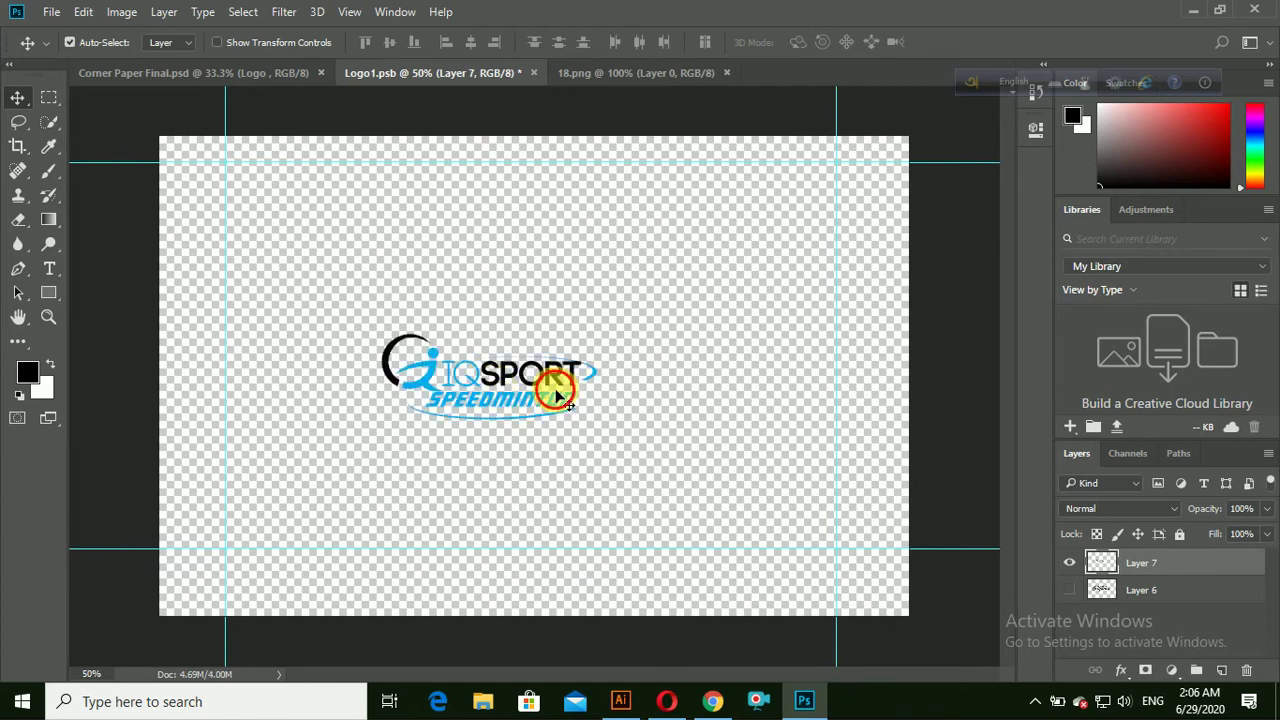
left_click(565, 400)
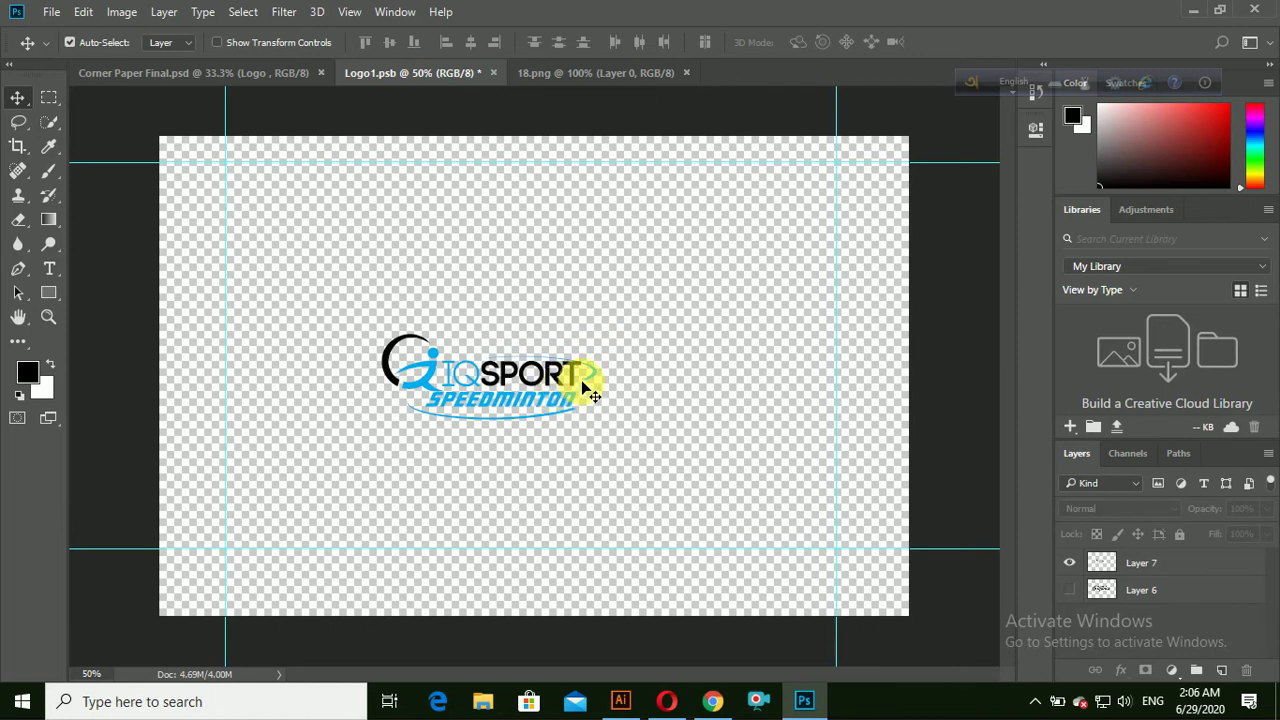
Enlarge the logo on Layer 7 to about 257% and center it between the guides, at about X 801, Y 488 px.
left_click(1155, 568)
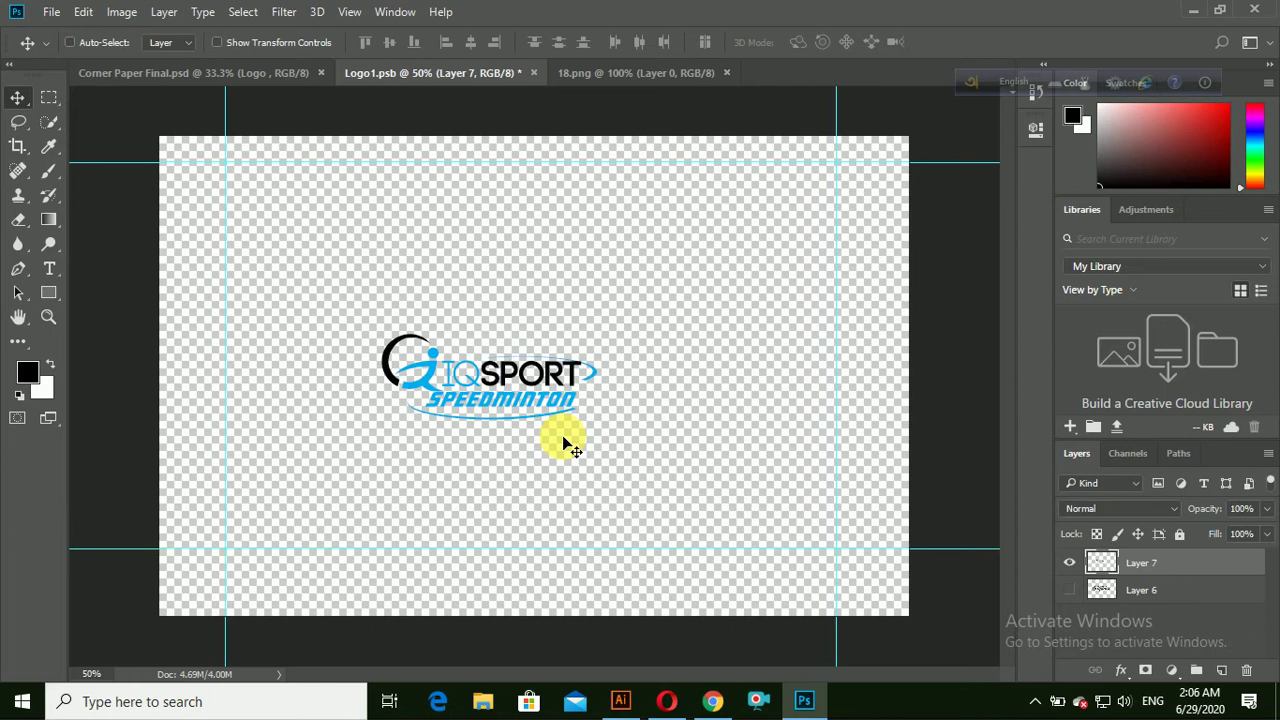
key("ctrl+t")
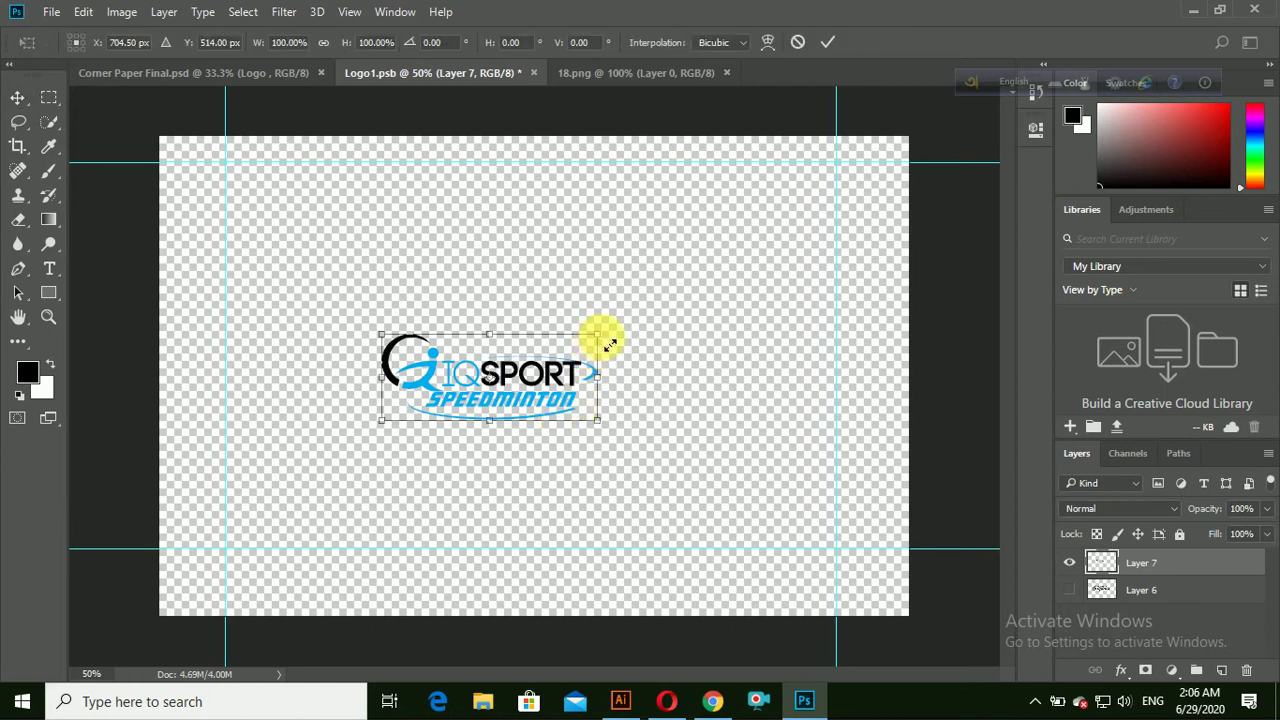
left_click_drag(609, 343, 755, 252)
left_click_drag(700, 284, 697, 283)
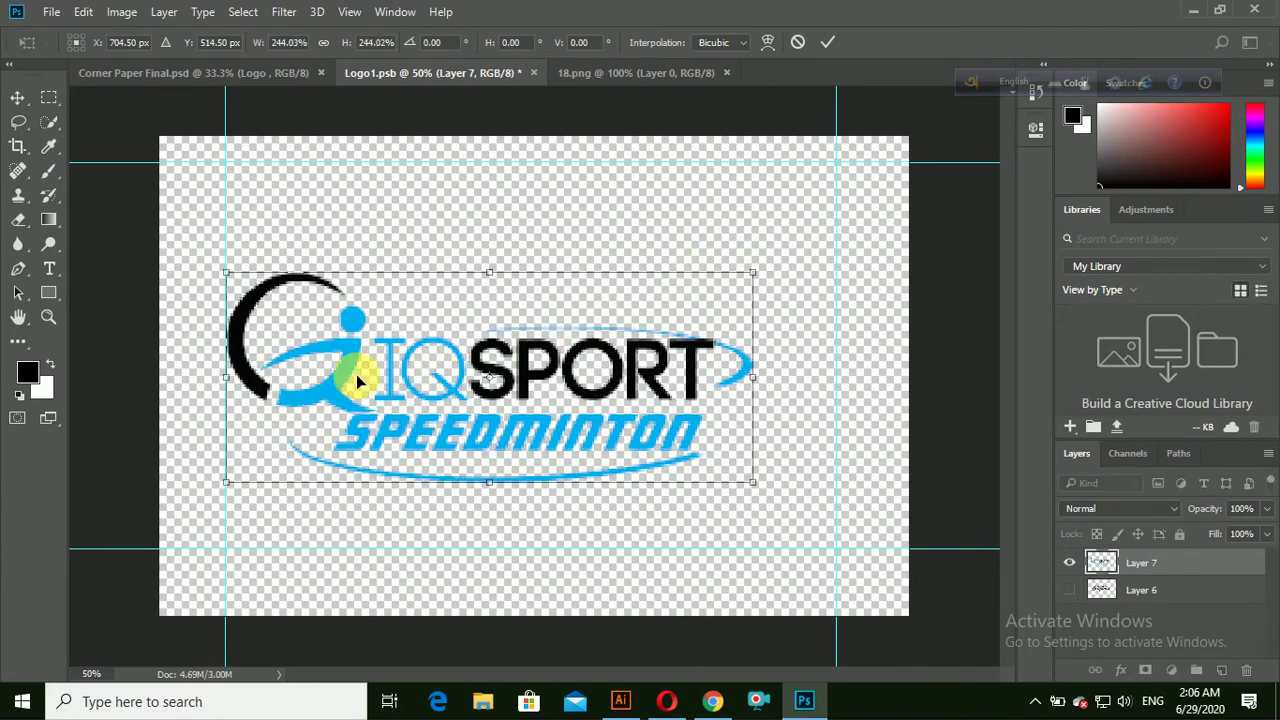
left_click_drag(349, 371, 389, 357)
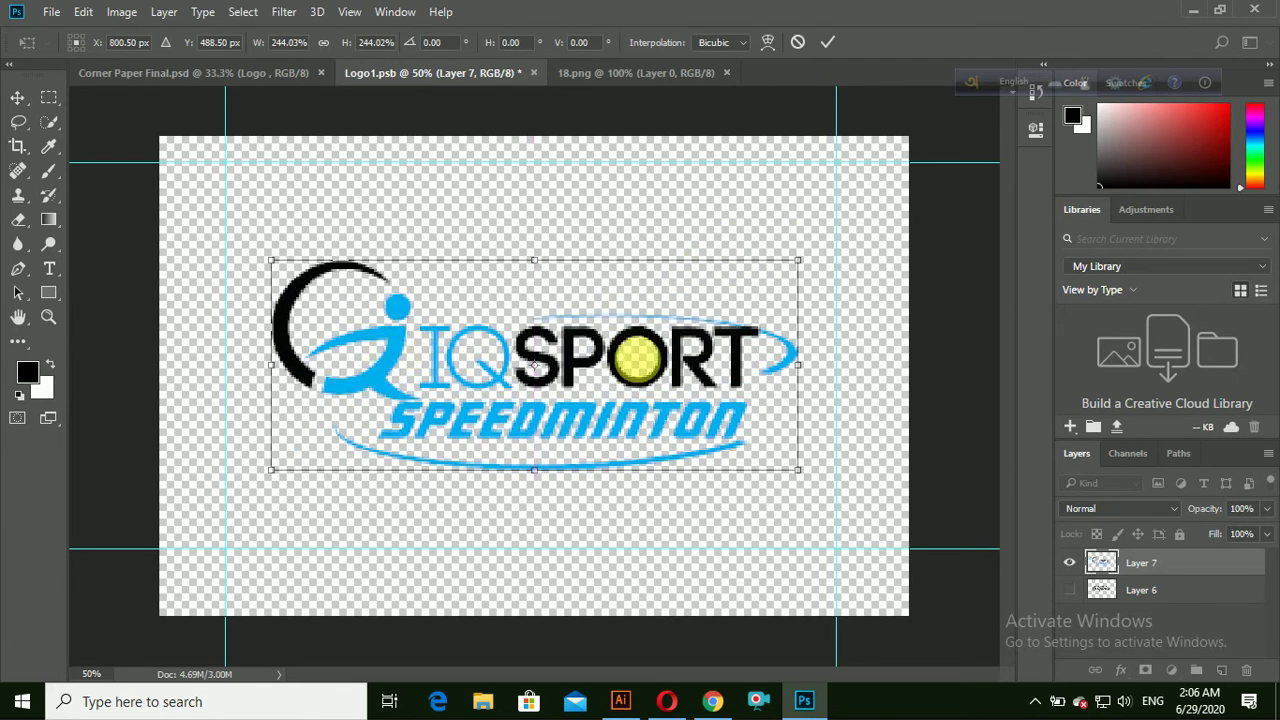
left_click_drag(809, 263, 818, 250)
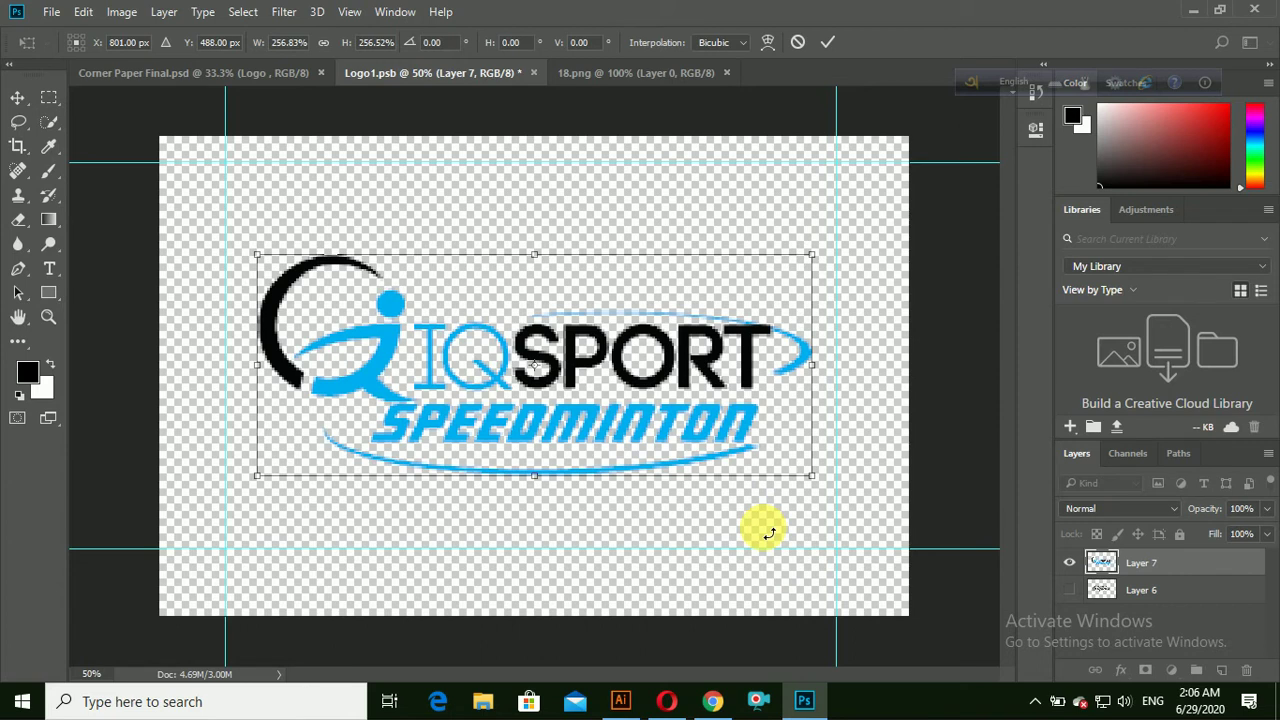
Apply the transformation, save Logo1.psb and return to the Corner Paper Final.psd mockup.
key("ctrl+s")
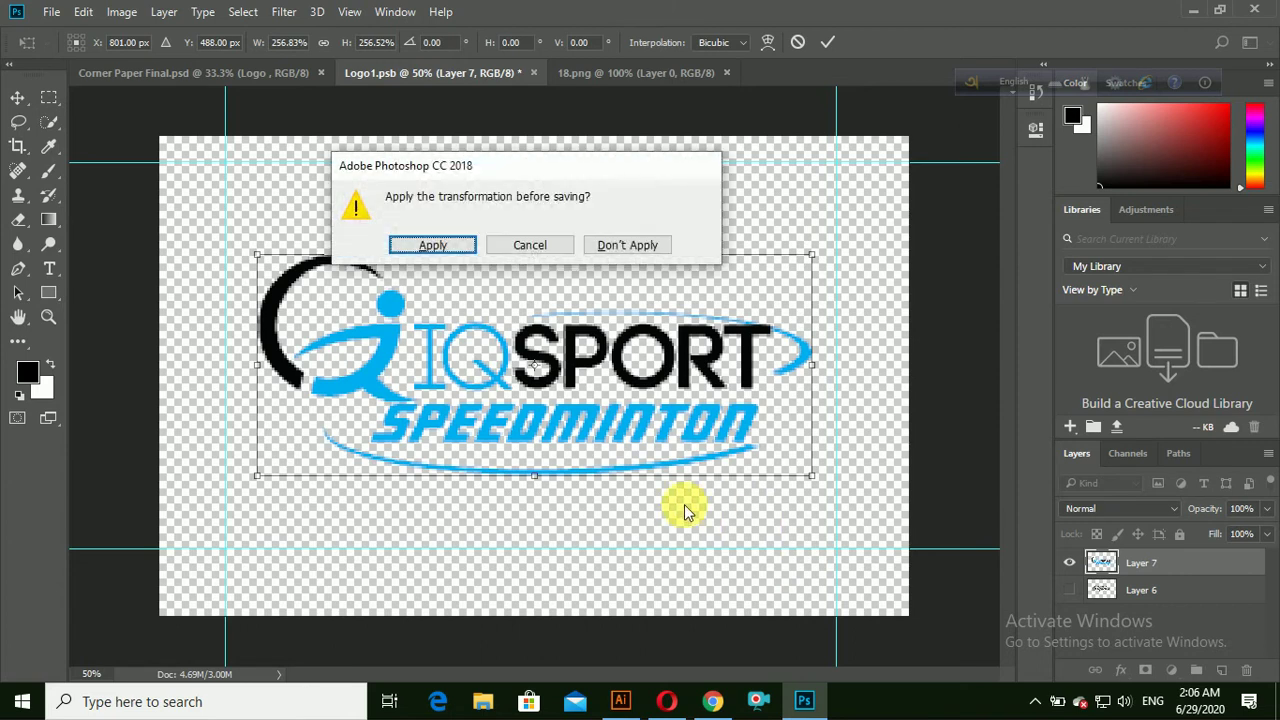
left_click(450, 245)
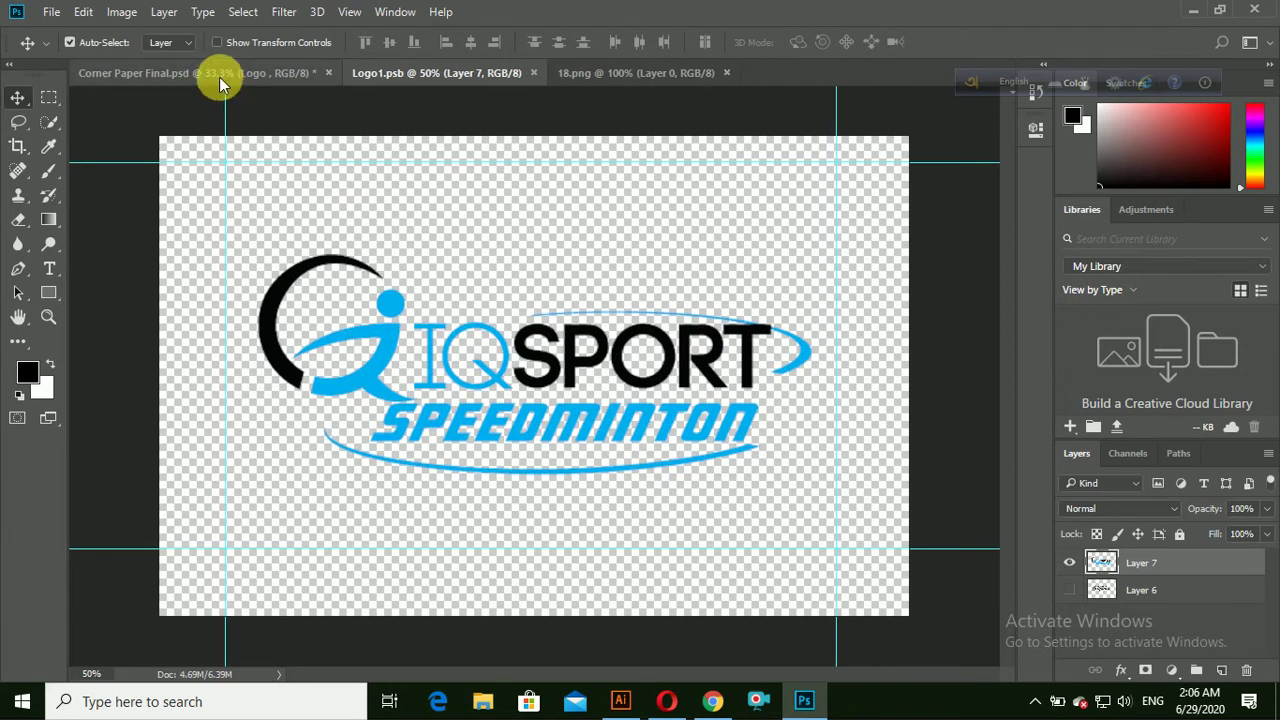
left_click(252, 73)
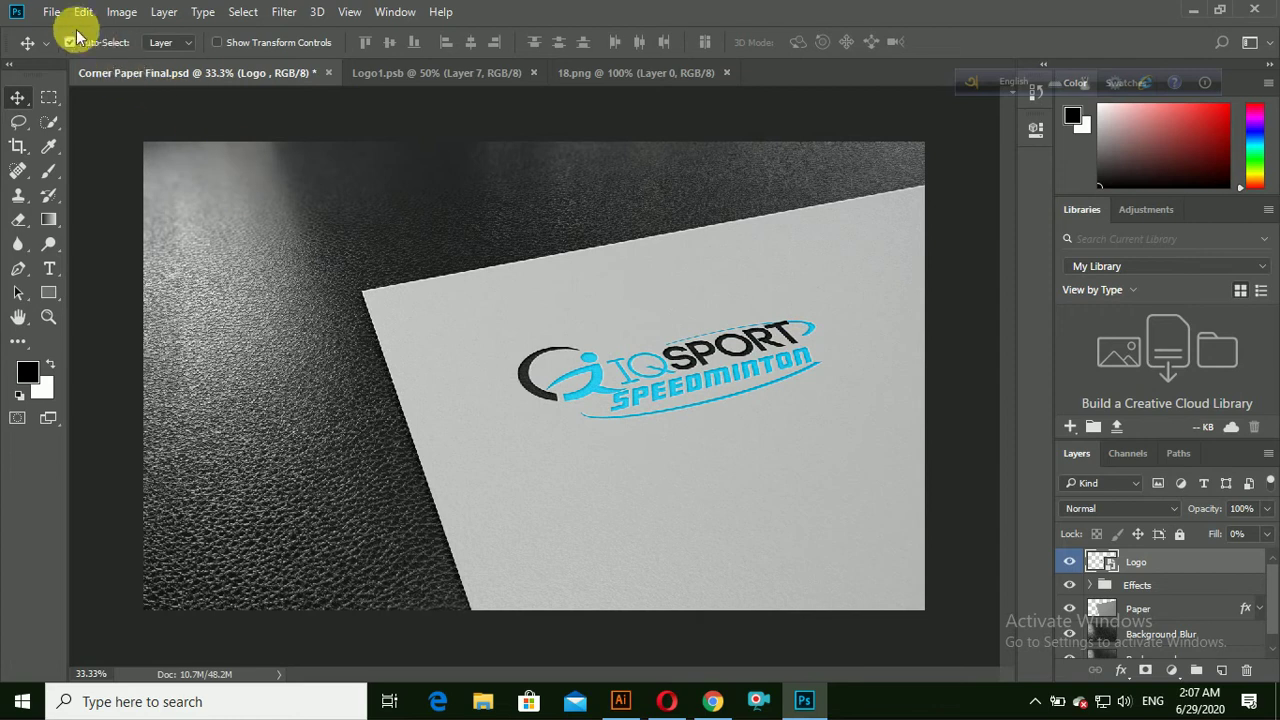
Start saving the paper mockup under a new name, 18(2), in the portfolio2 folder.
left_click(52, 12)
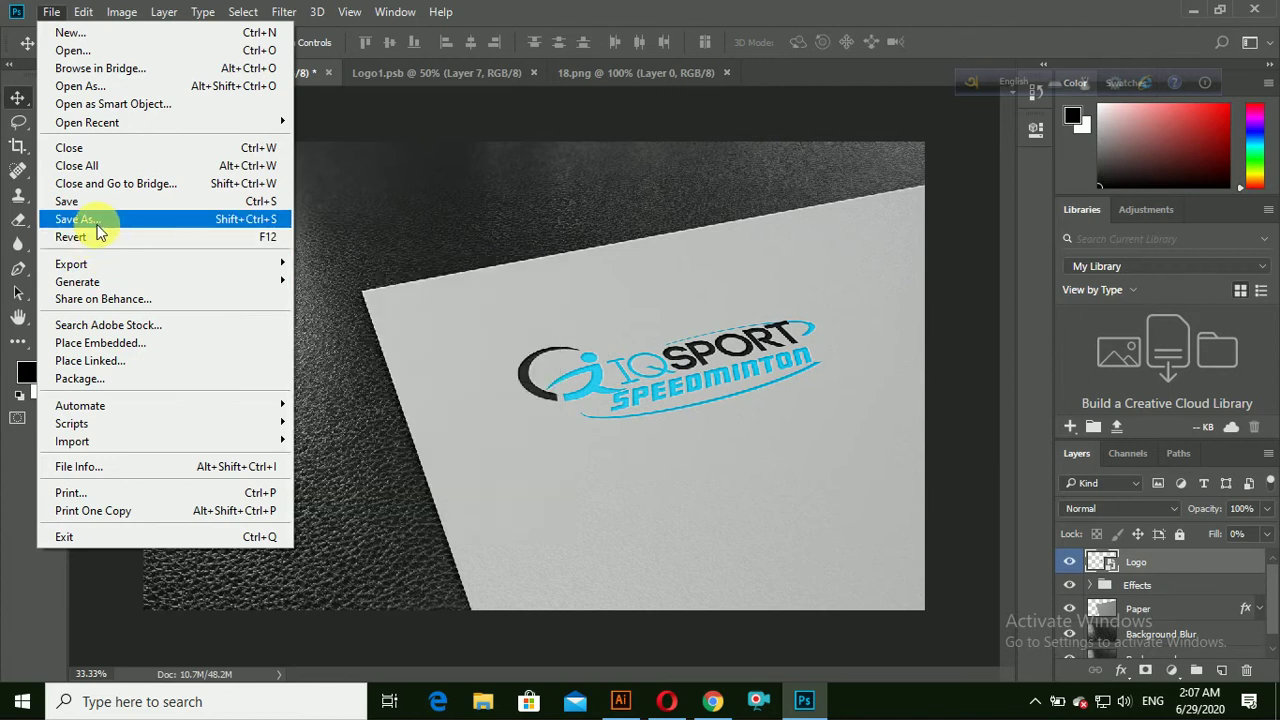
left_click(97, 226)
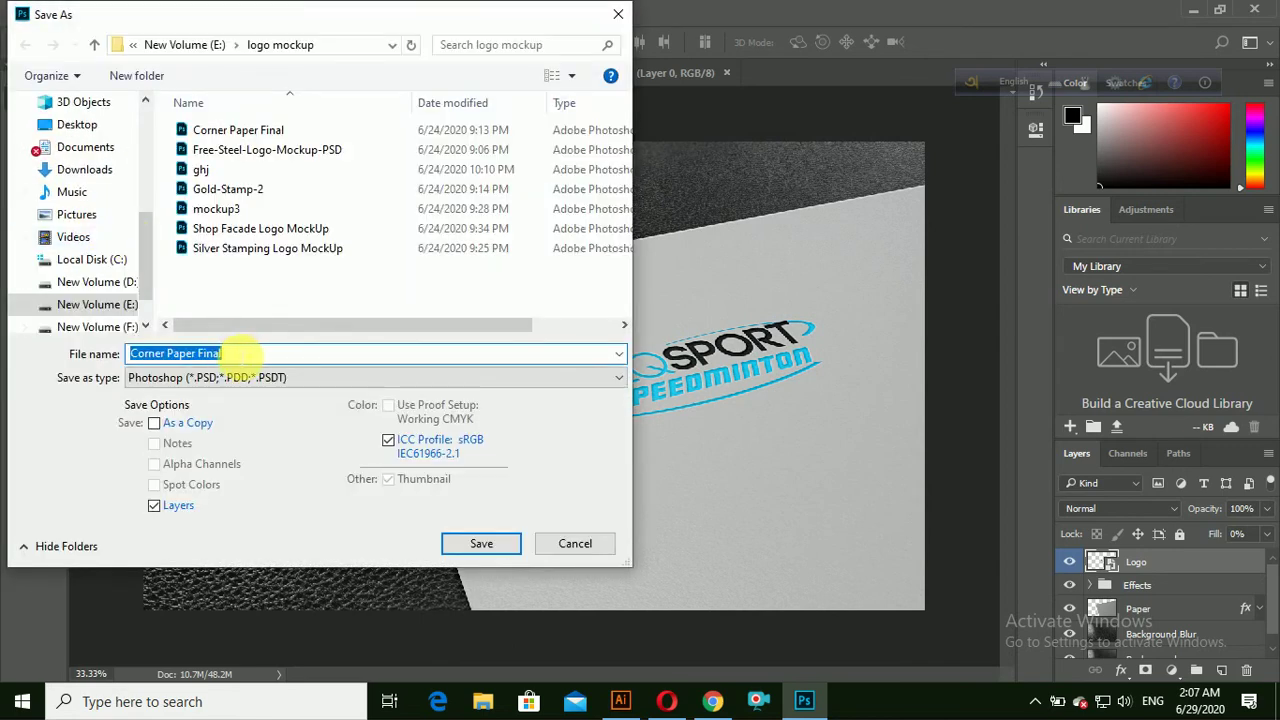
scroll(100, 170, "up", 5)
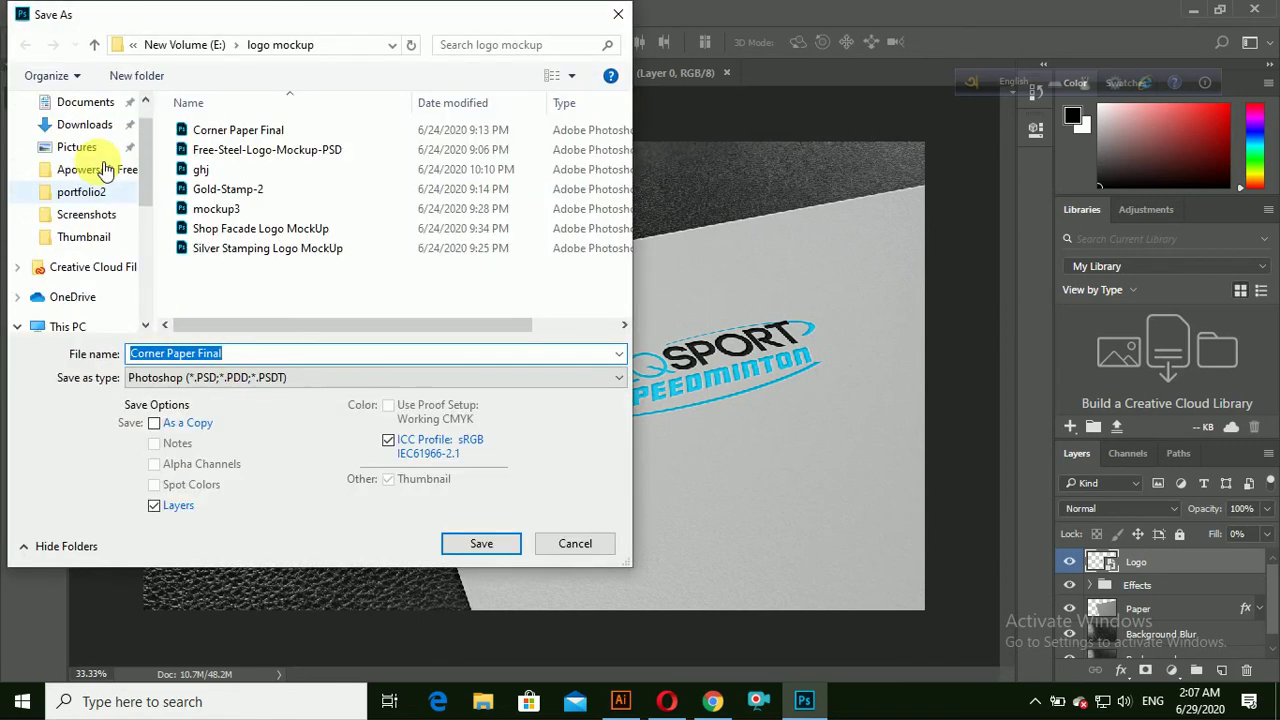
left_click(100, 194)
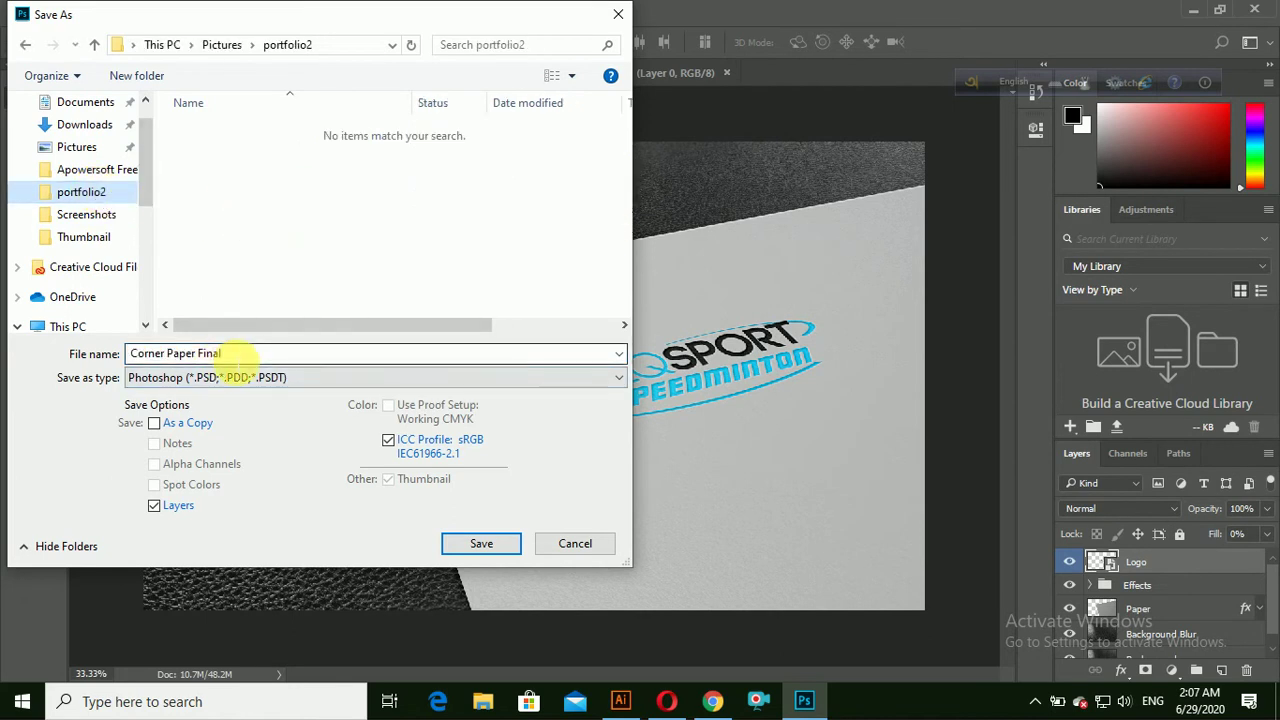
left_click(221, 354)
type("18")
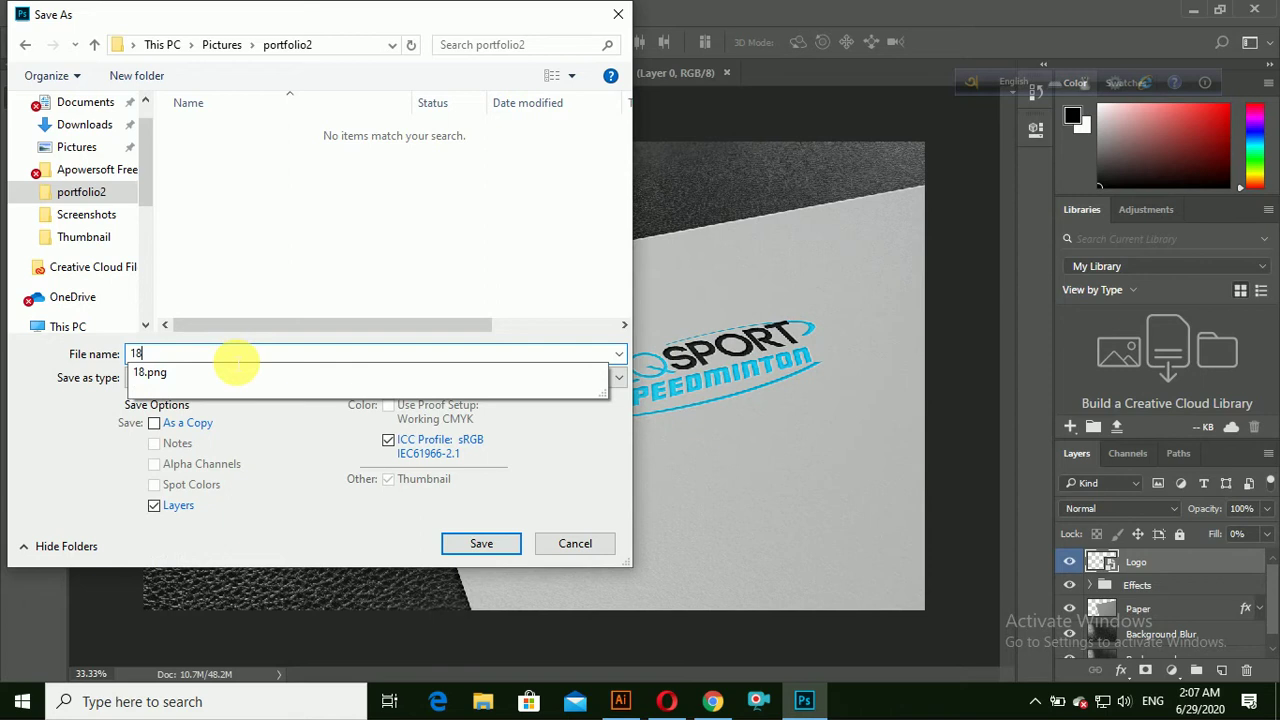
type("(2")
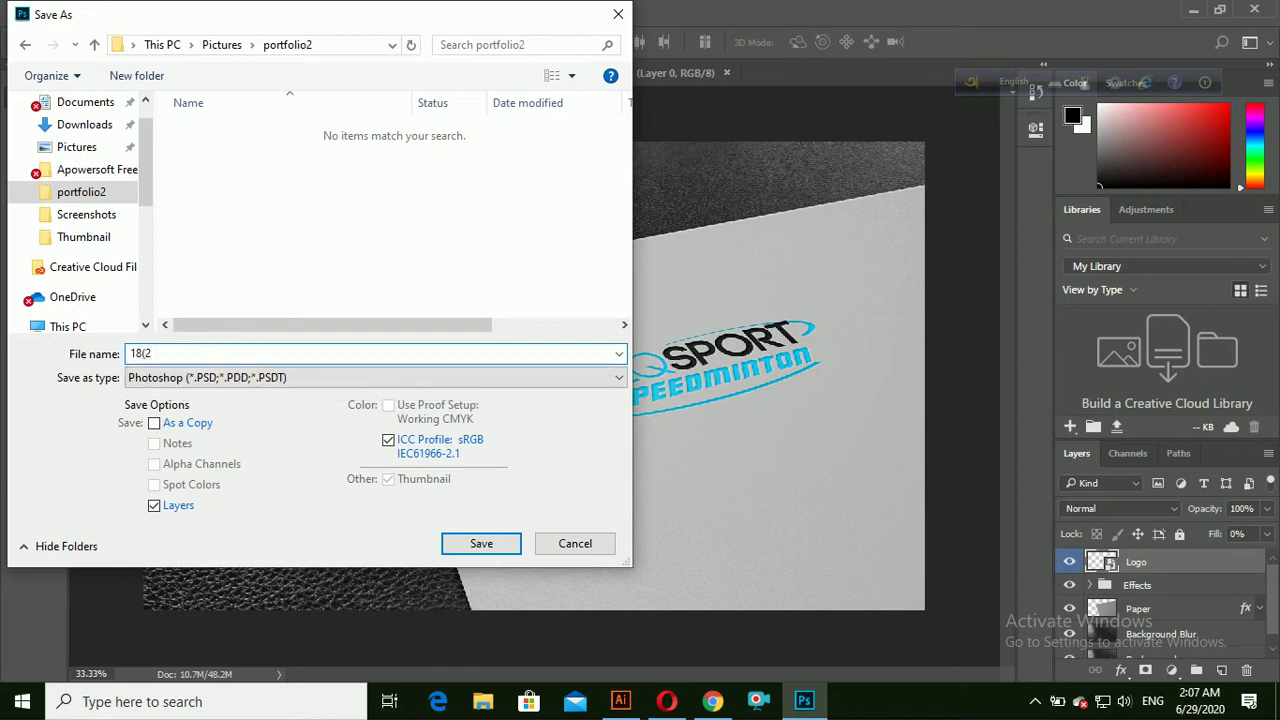
Save the mockup in JPEG format at quality 8 (High) with the Baseline ("Standard") option.
left_click(300, 377)
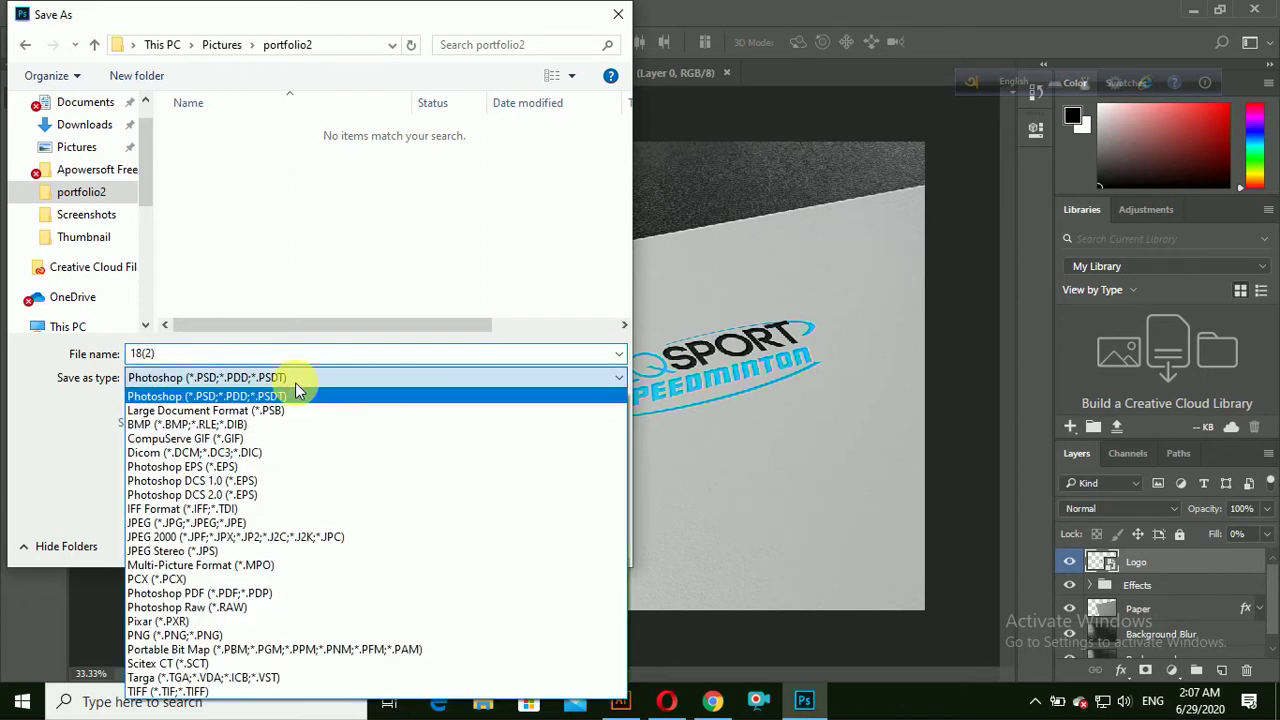
left_click(200, 523)
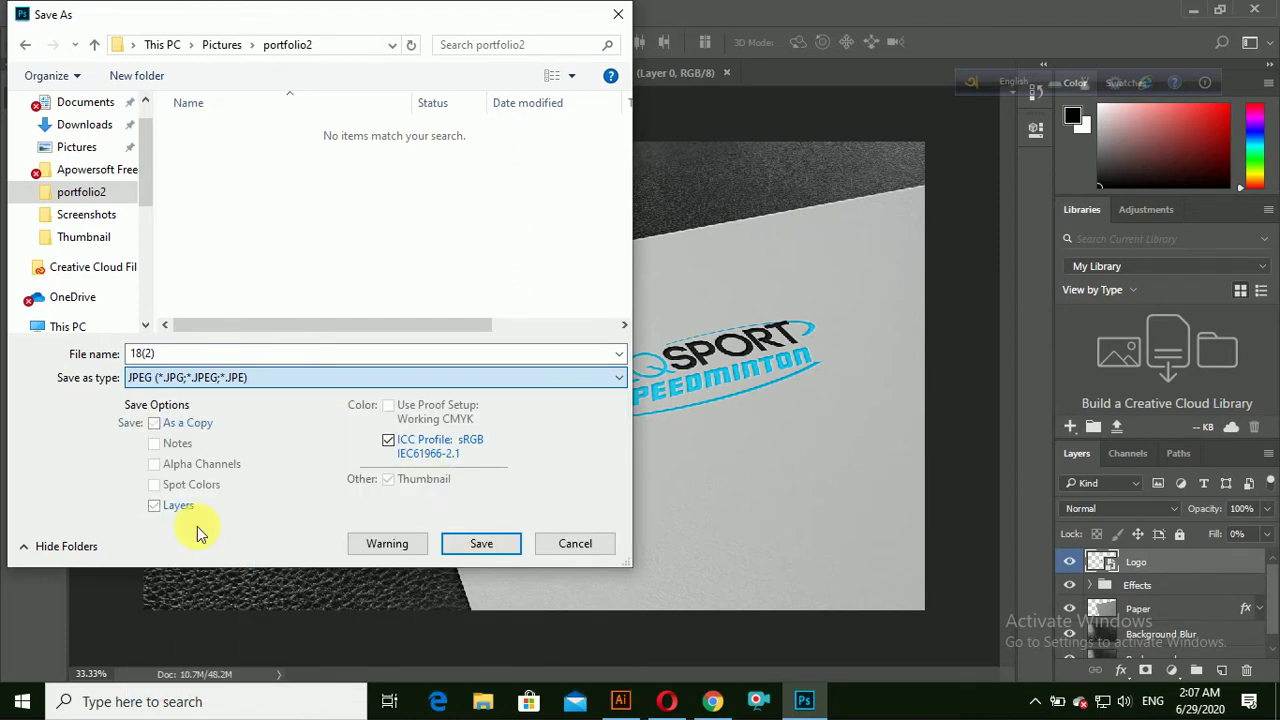
left_click(480, 545)
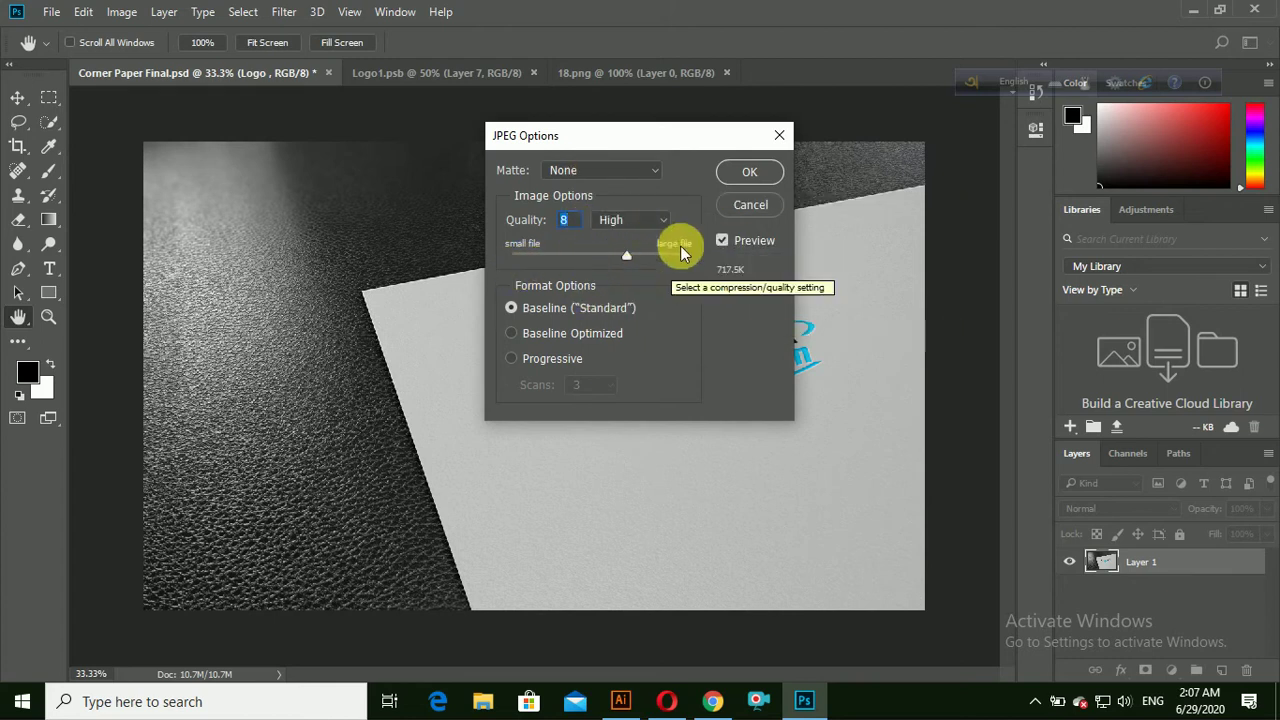
left_click(758, 177)
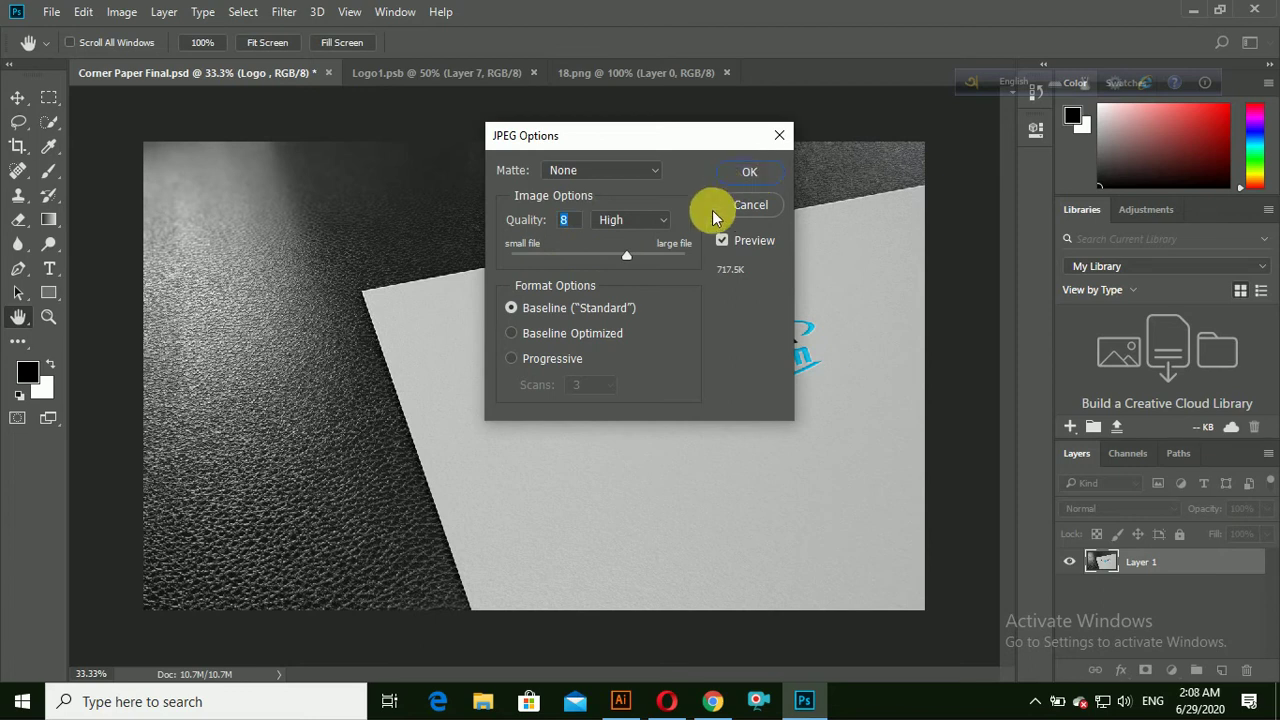
Switch to Chrome and start submitting an entry for the 2 Logos vereinen contest on Freelancer.
left_click(1192, 10)
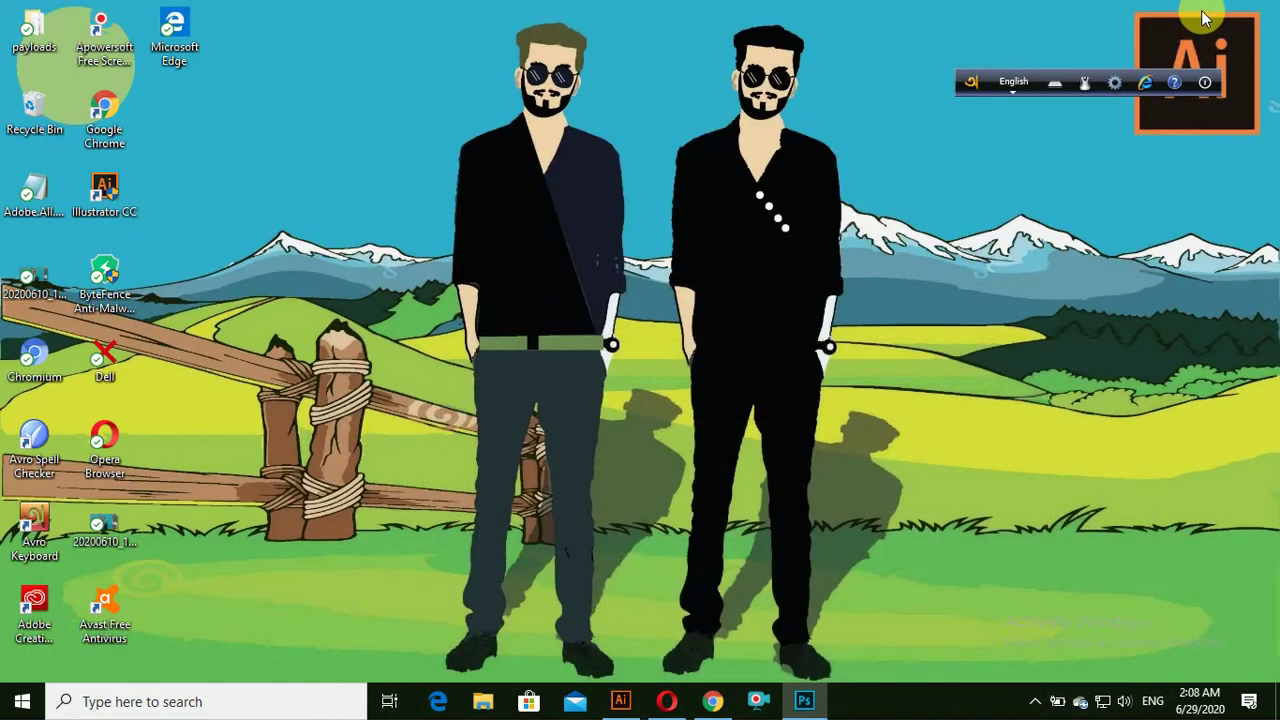
left_click(713, 698)
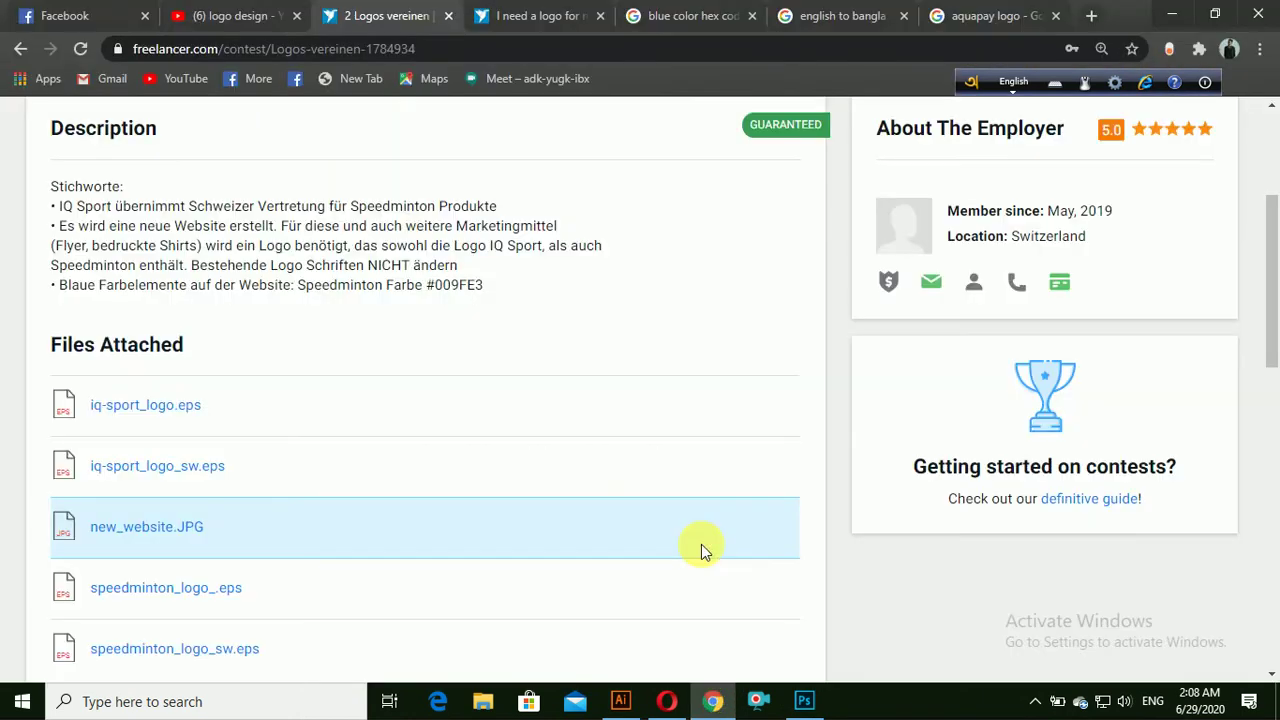
scroll(974, 321, "up", 2)
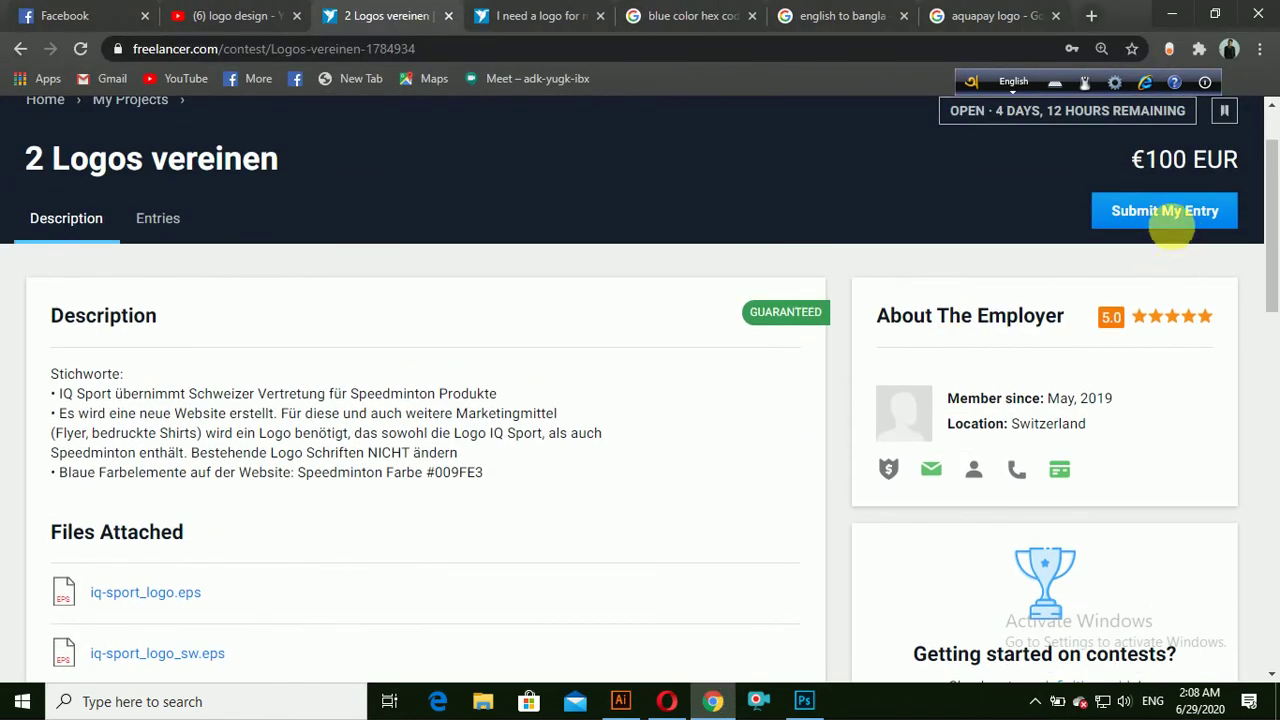
left_click(1158, 220)
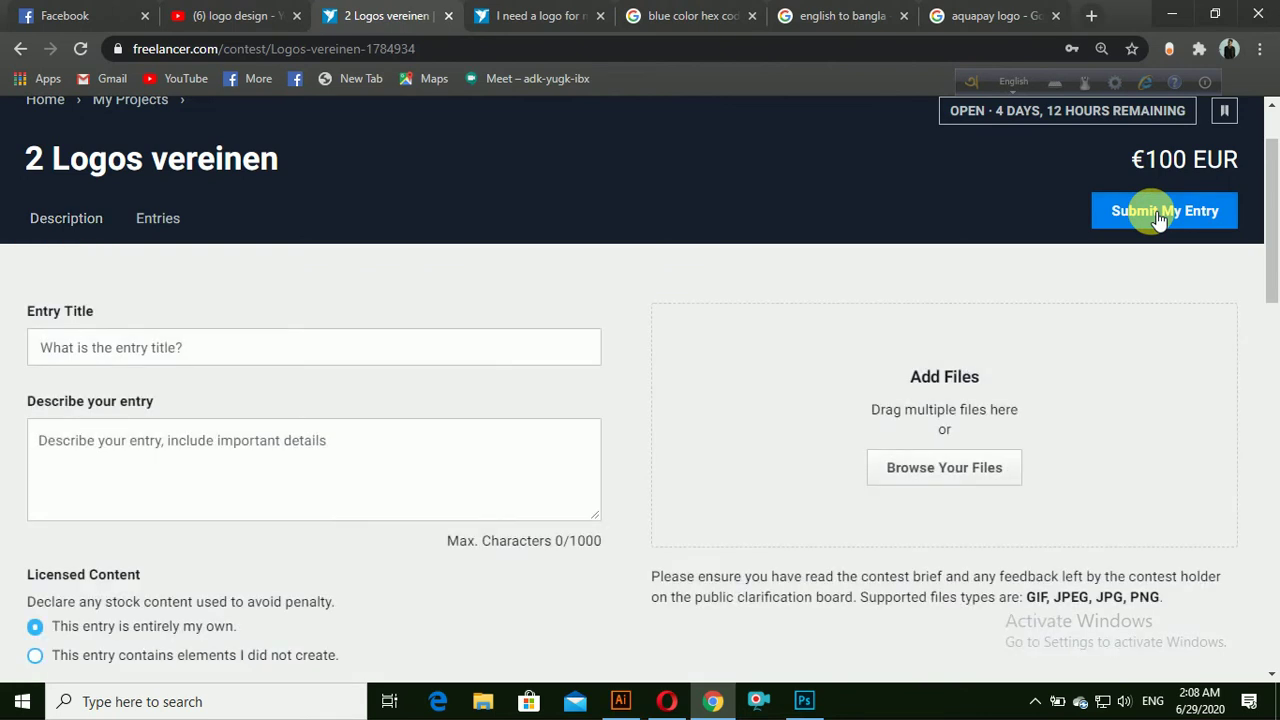
Attach the mockup image 18(2) from the portfolio2 folder to the contest entry.
left_click(935, 437)
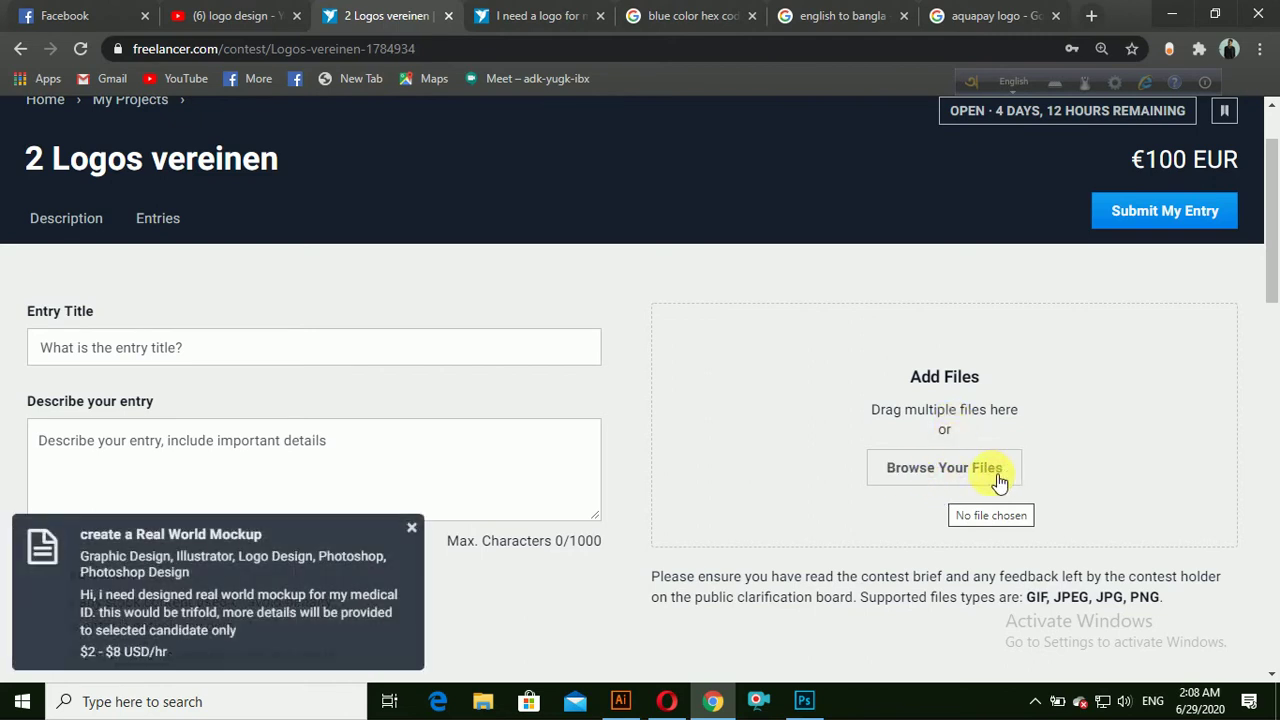
left_click(948, 477)
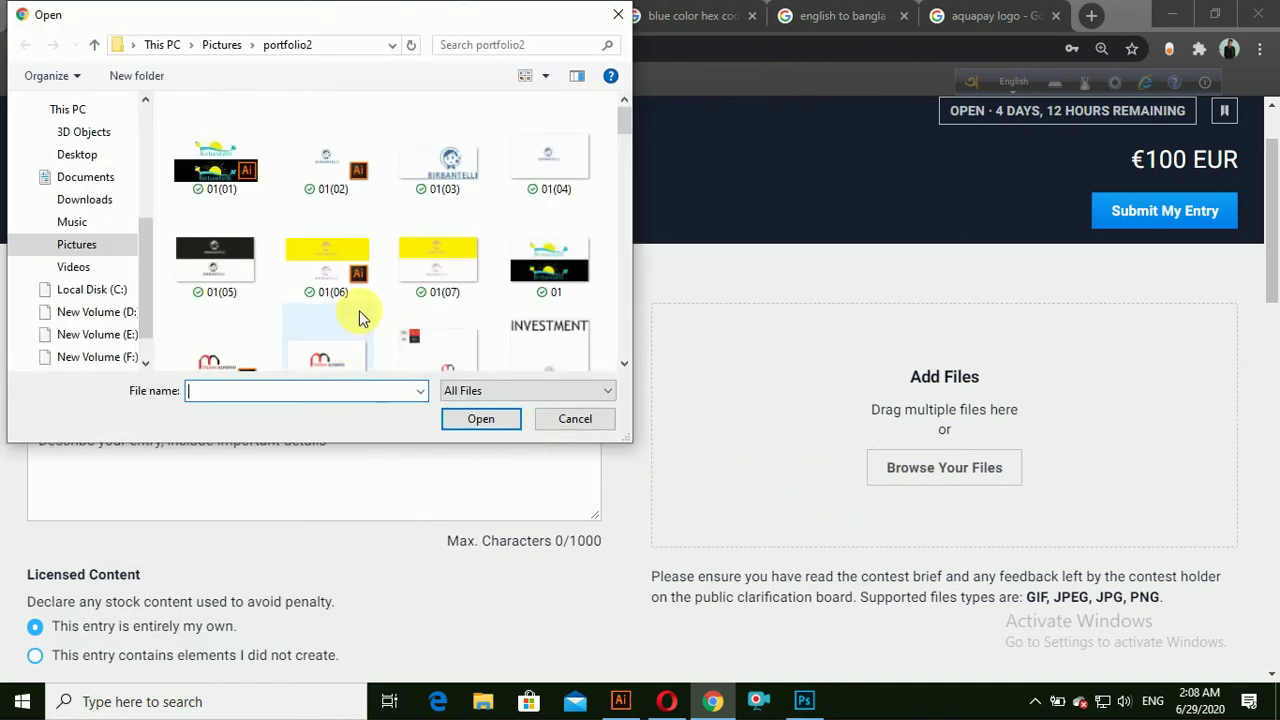
scroll(400, 295, "down", 2)
scroll(418, 292, "down", 8)
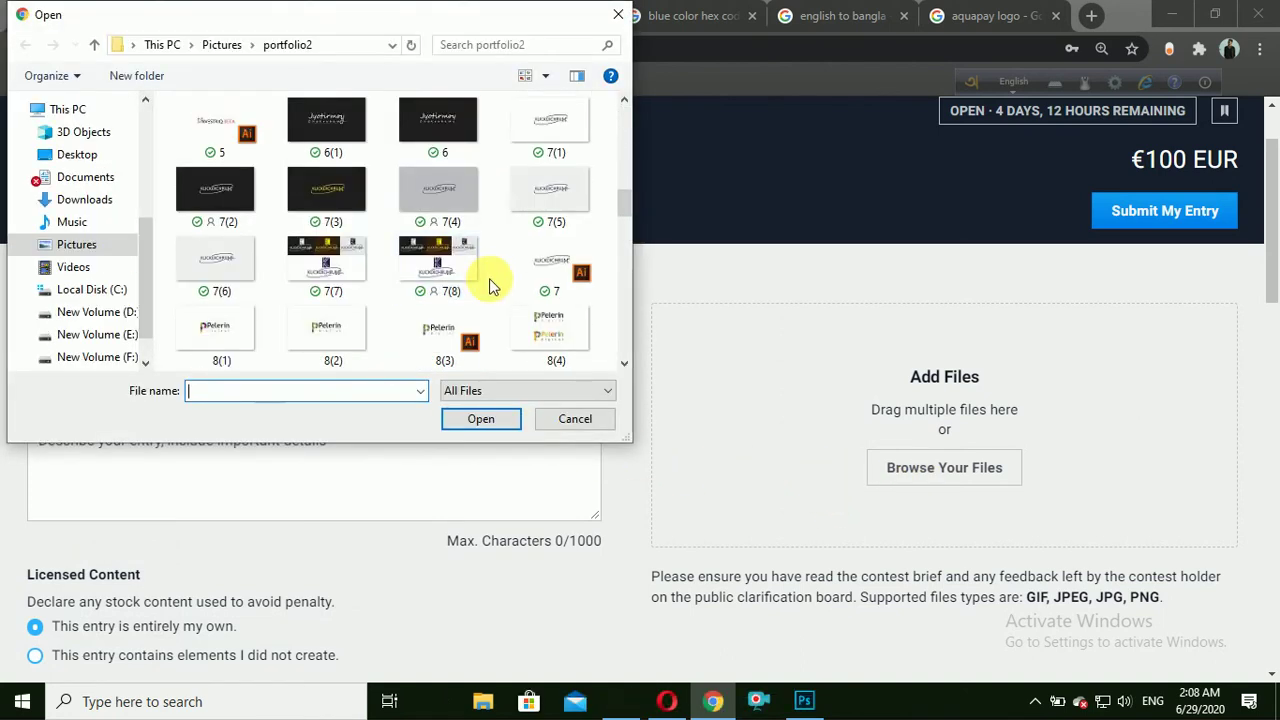
scroll(490, 288, "down", 3)
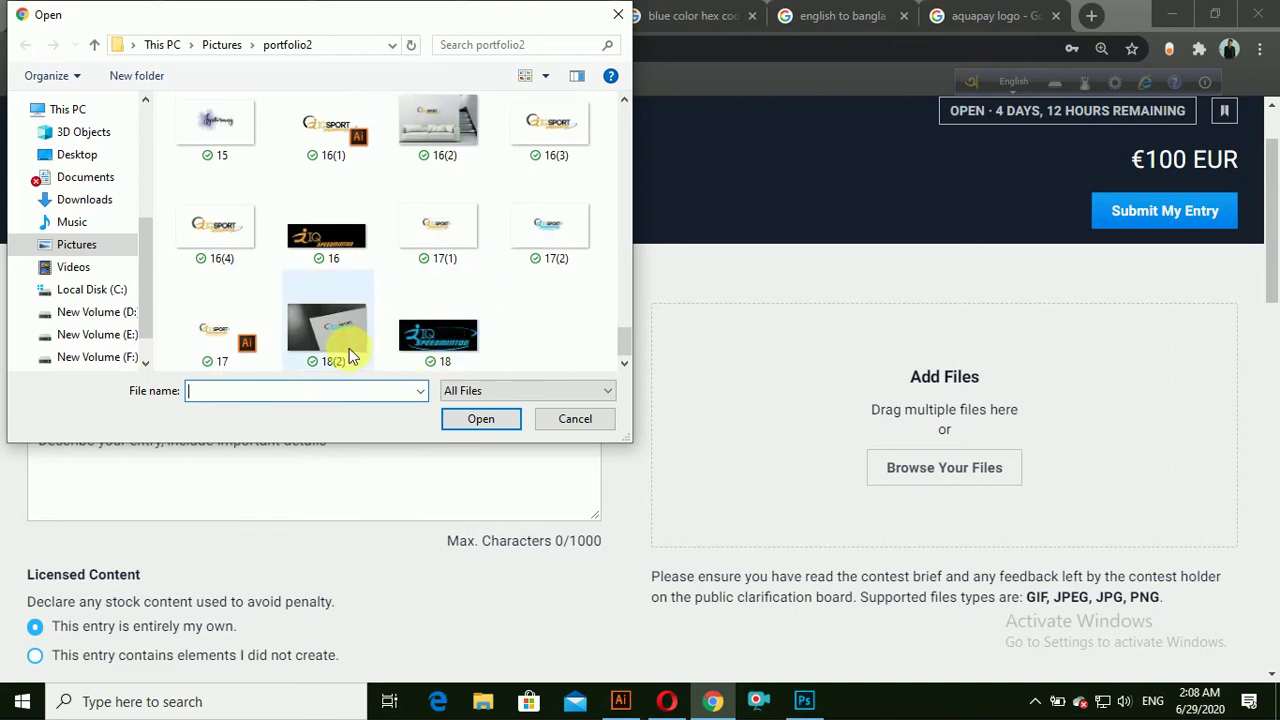
left_click(322, 328)
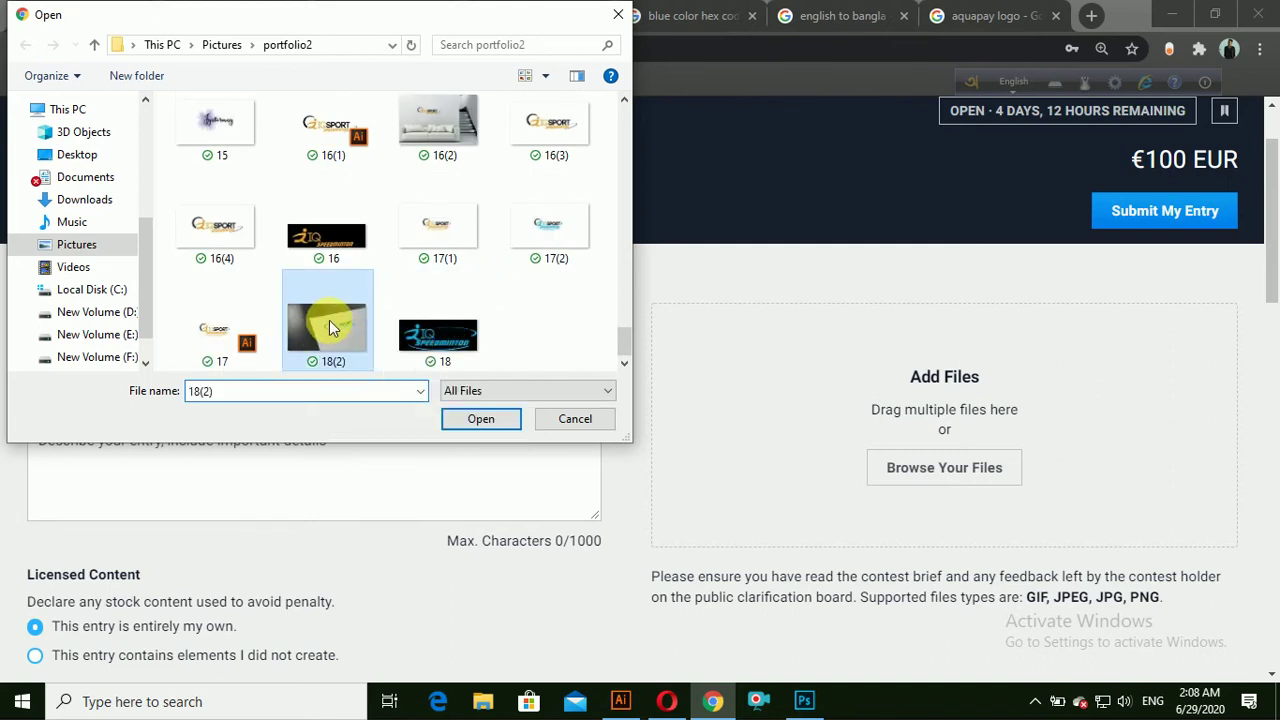
left_click(475, 418)
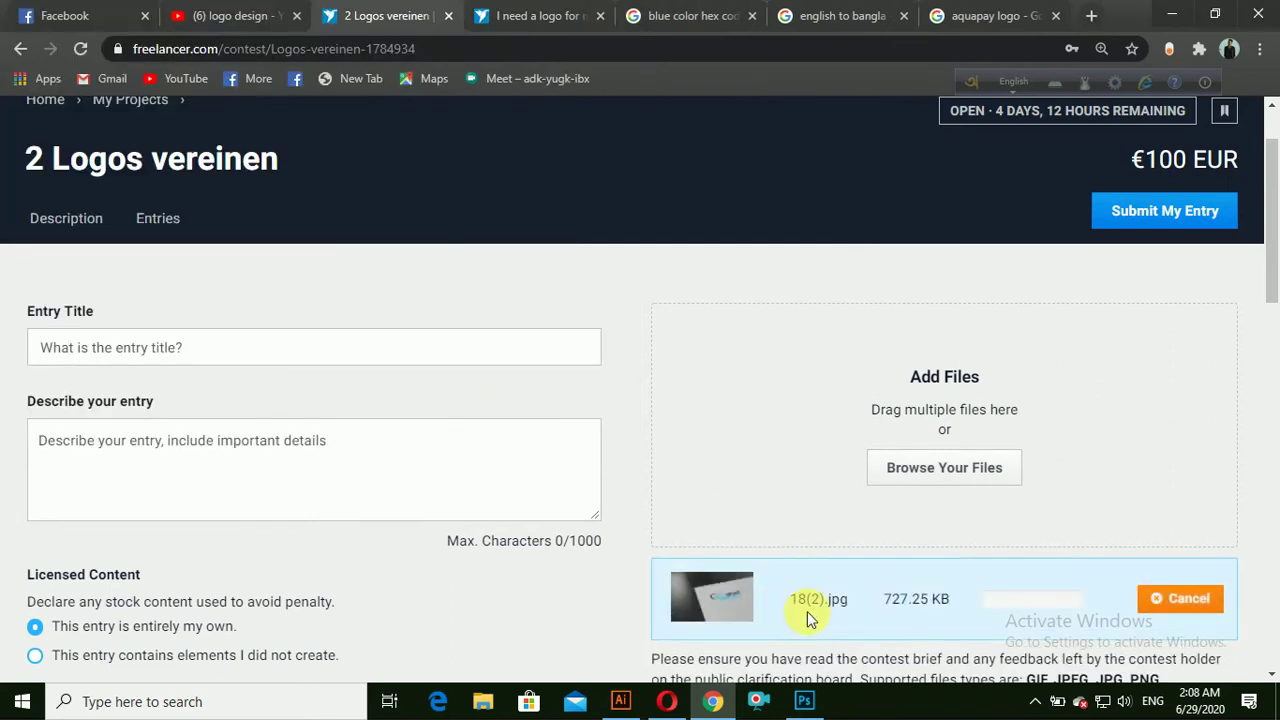
Submit the entry without the Highlight or Sealed upgrades and dismiss the confirmation.
scroll(965, 603, "down", 5)
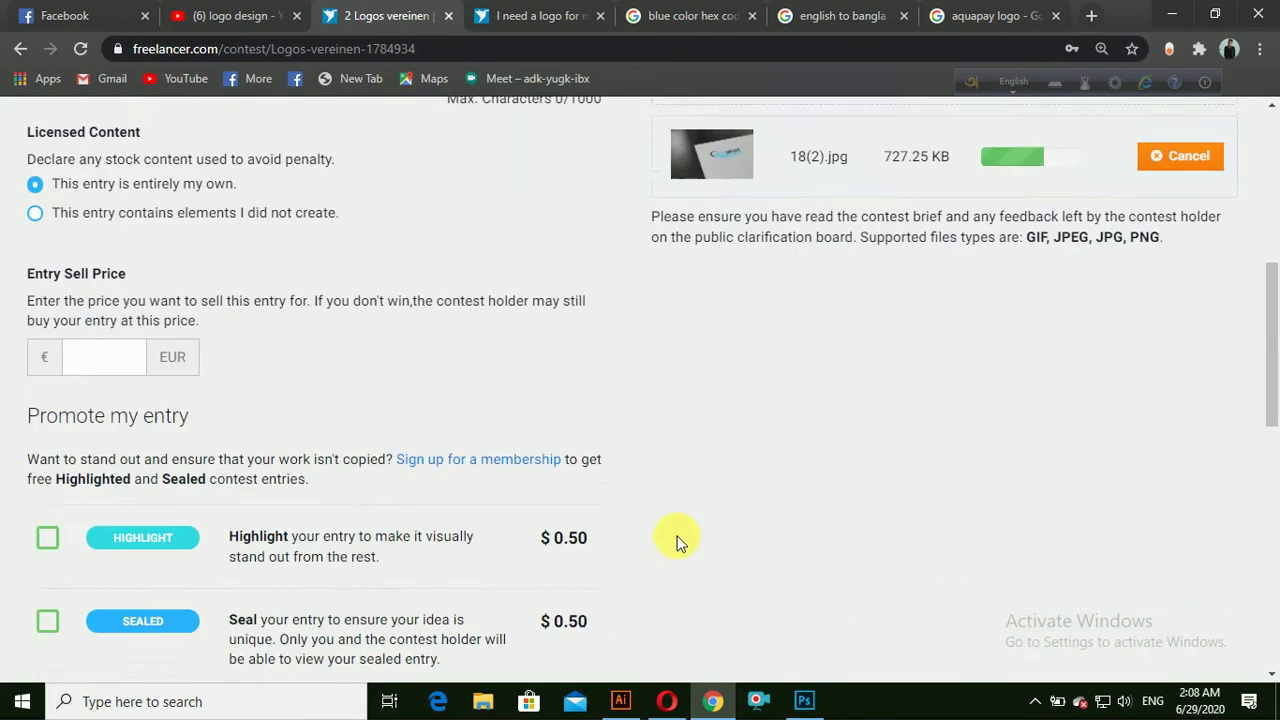
scroll(571, 523, "down", 2)
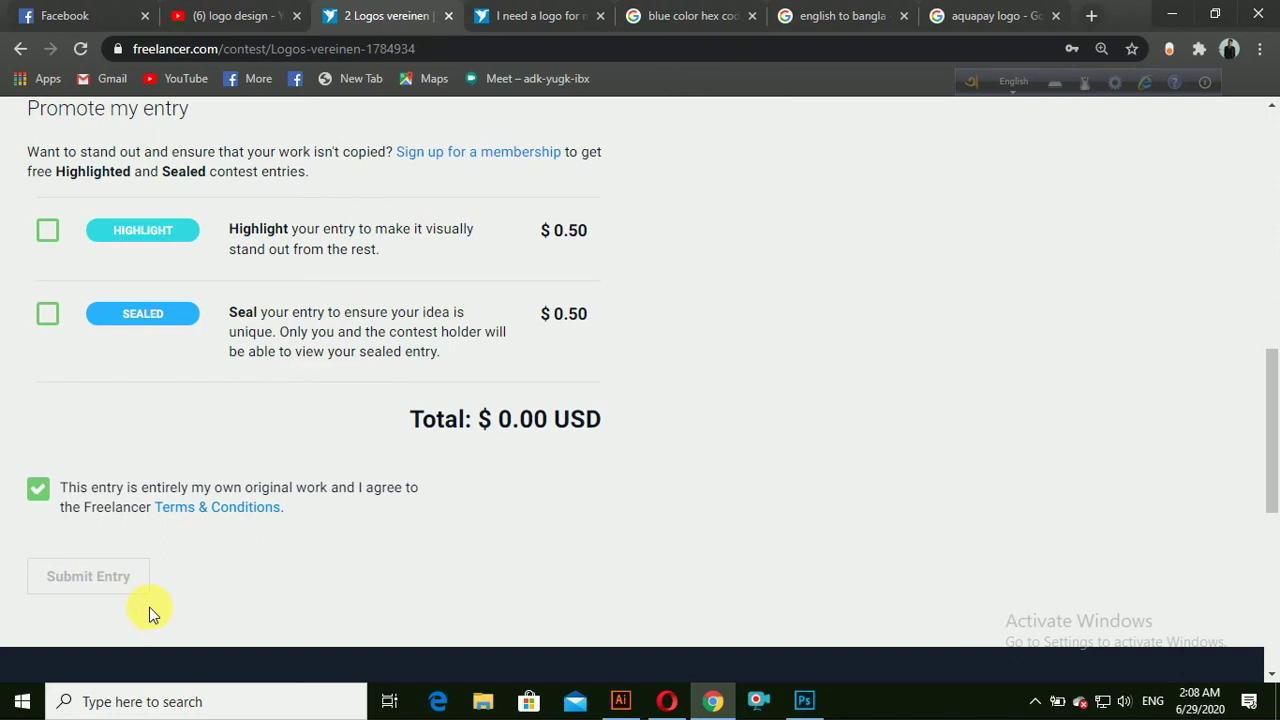
left_click(88, 578)
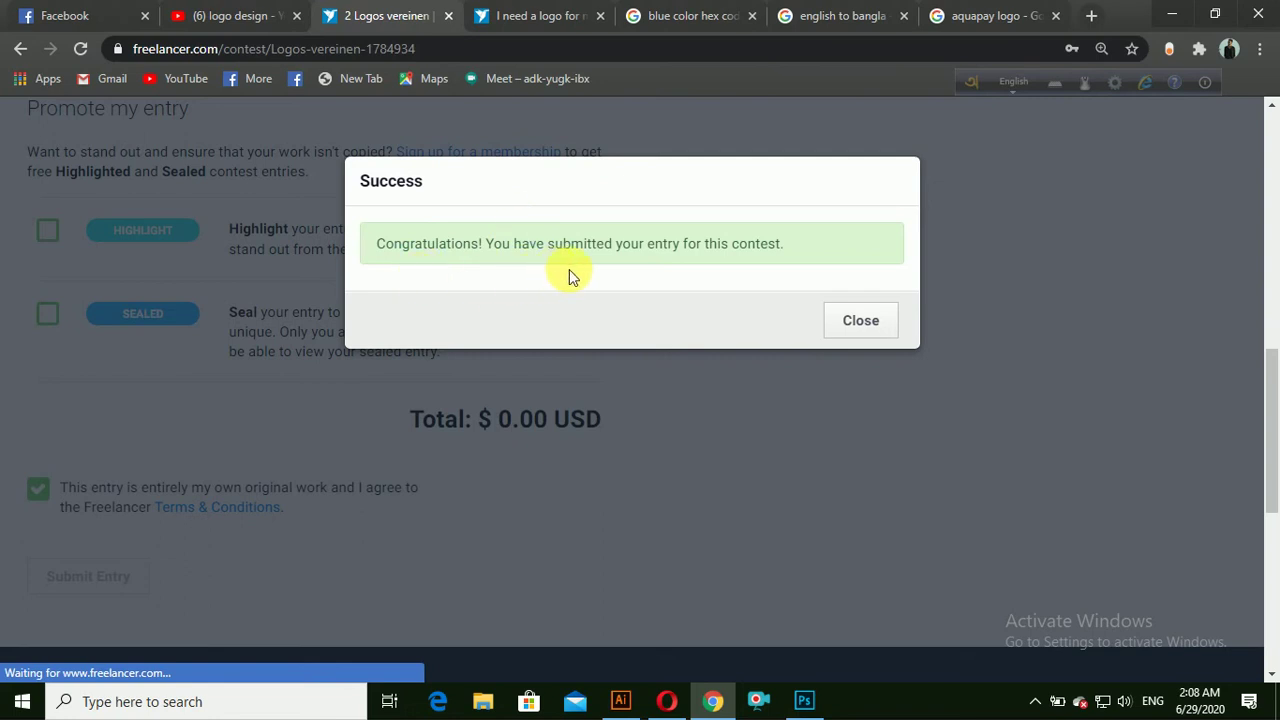
left_click(871, 323)
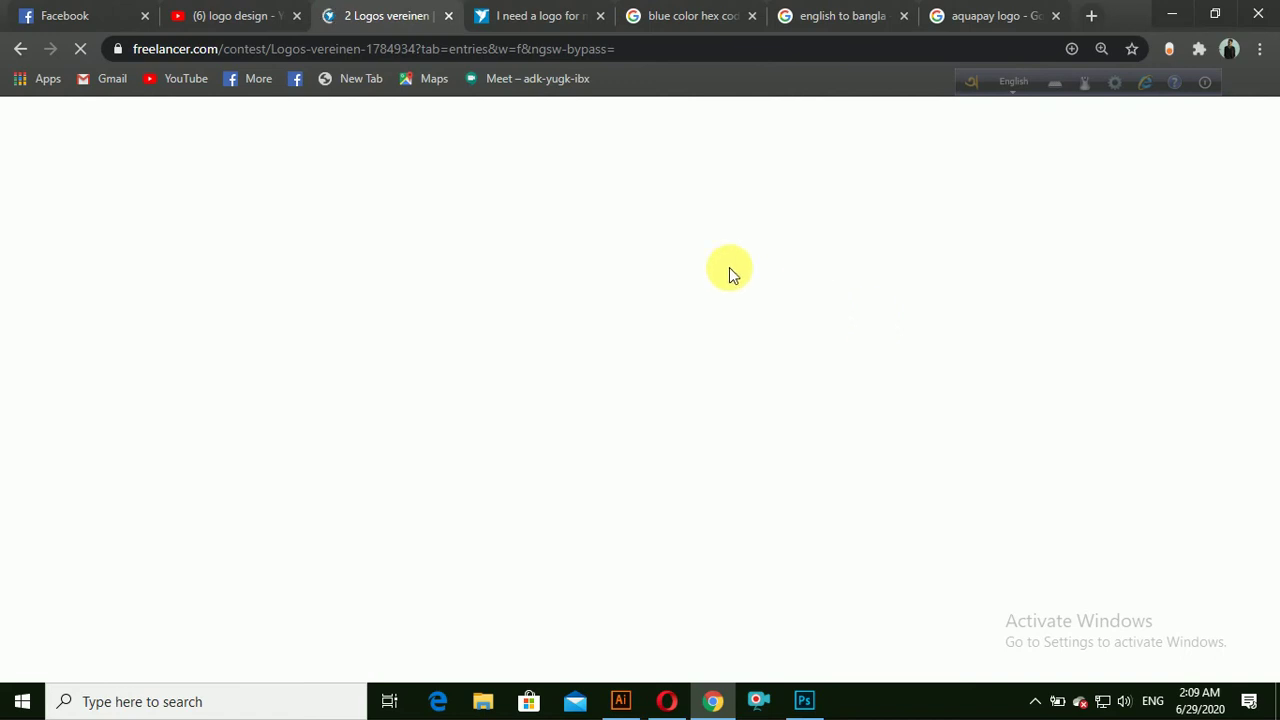
Examine the submitted entries of the 2 Logos vereinen contest and compare their logo designs and star ratings.
scroll(645, 201, "down", 1)
scroll(645, 201, "down", 3)
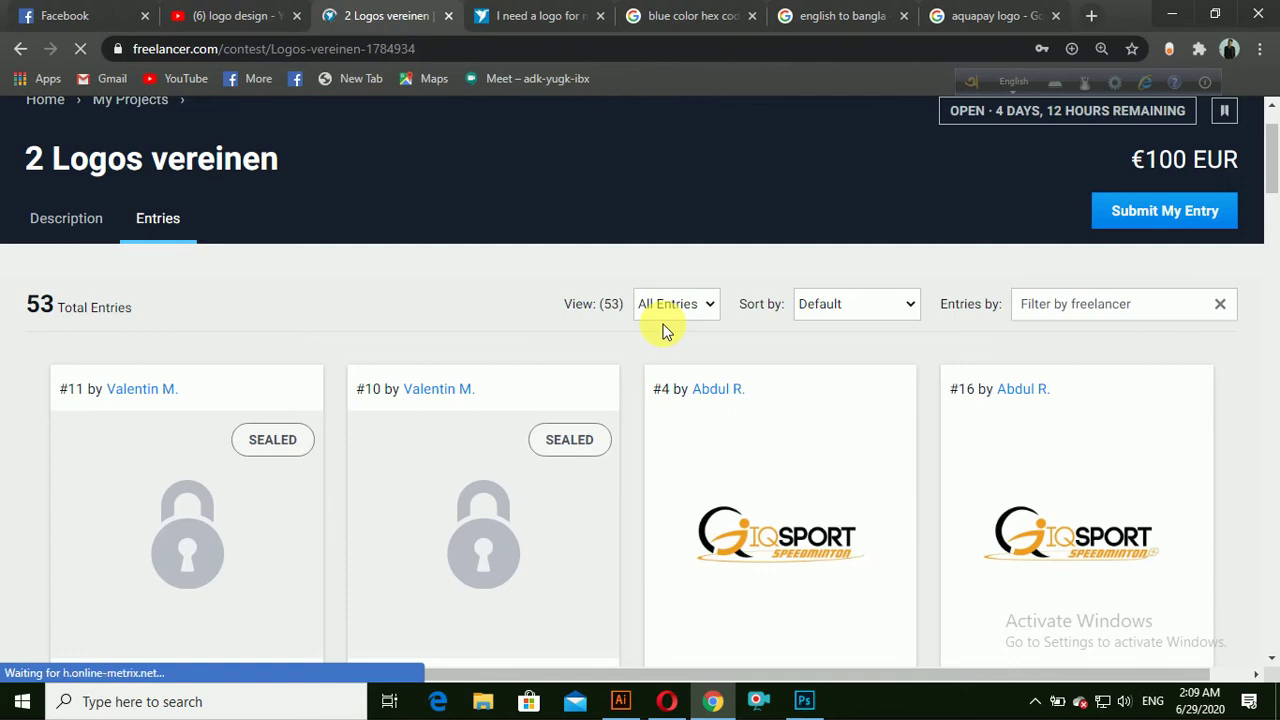
scroll(665, 330, "down", 1)
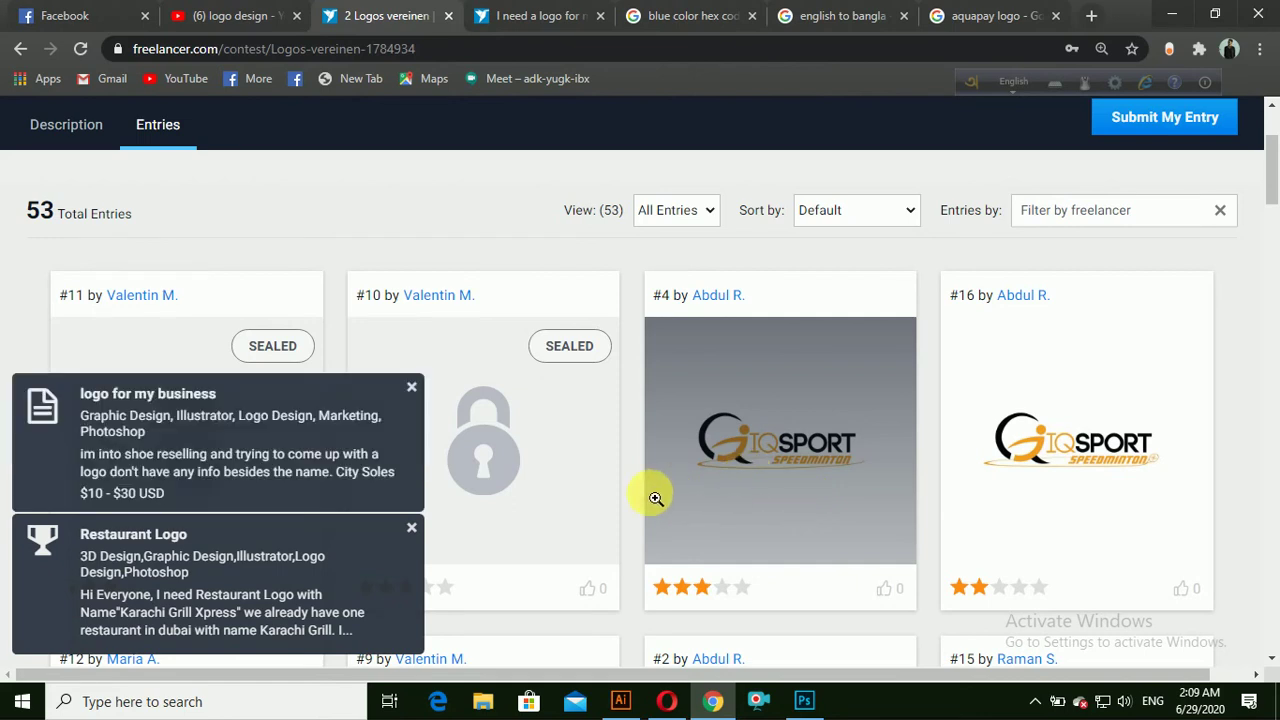
scroll(952, 477, "down", 2)
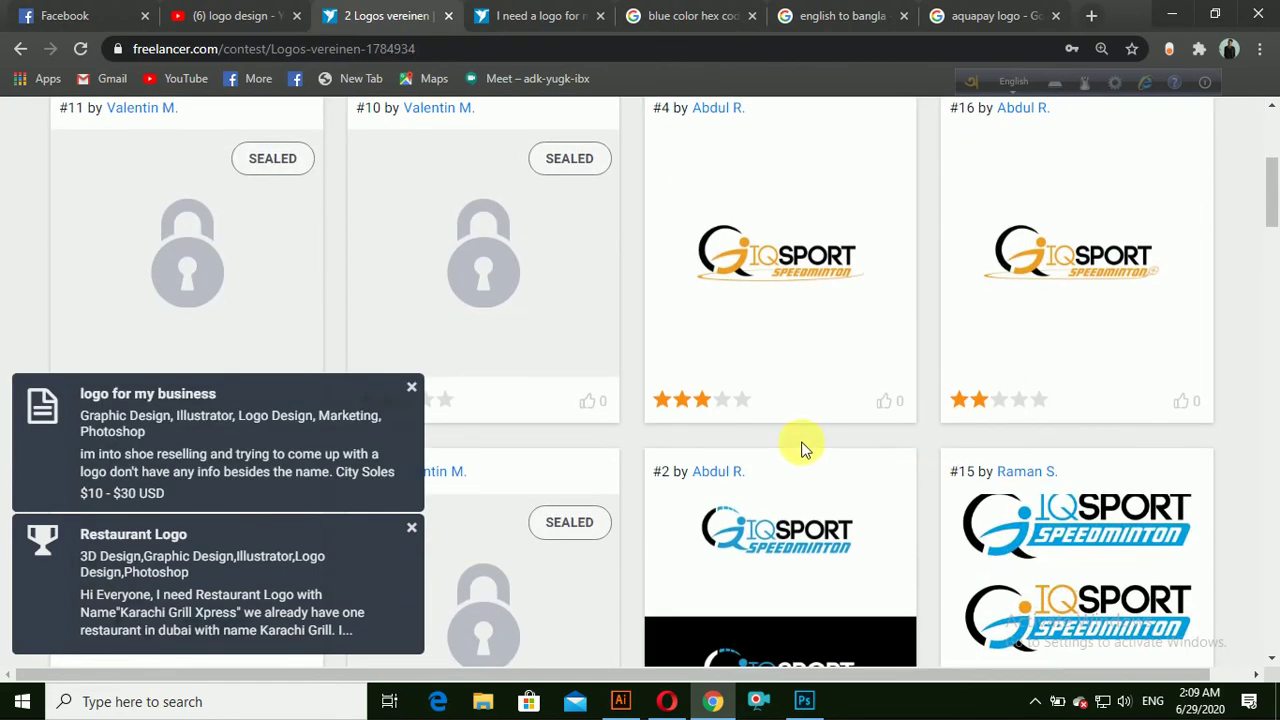
scroll(806, 443, "up", 2)
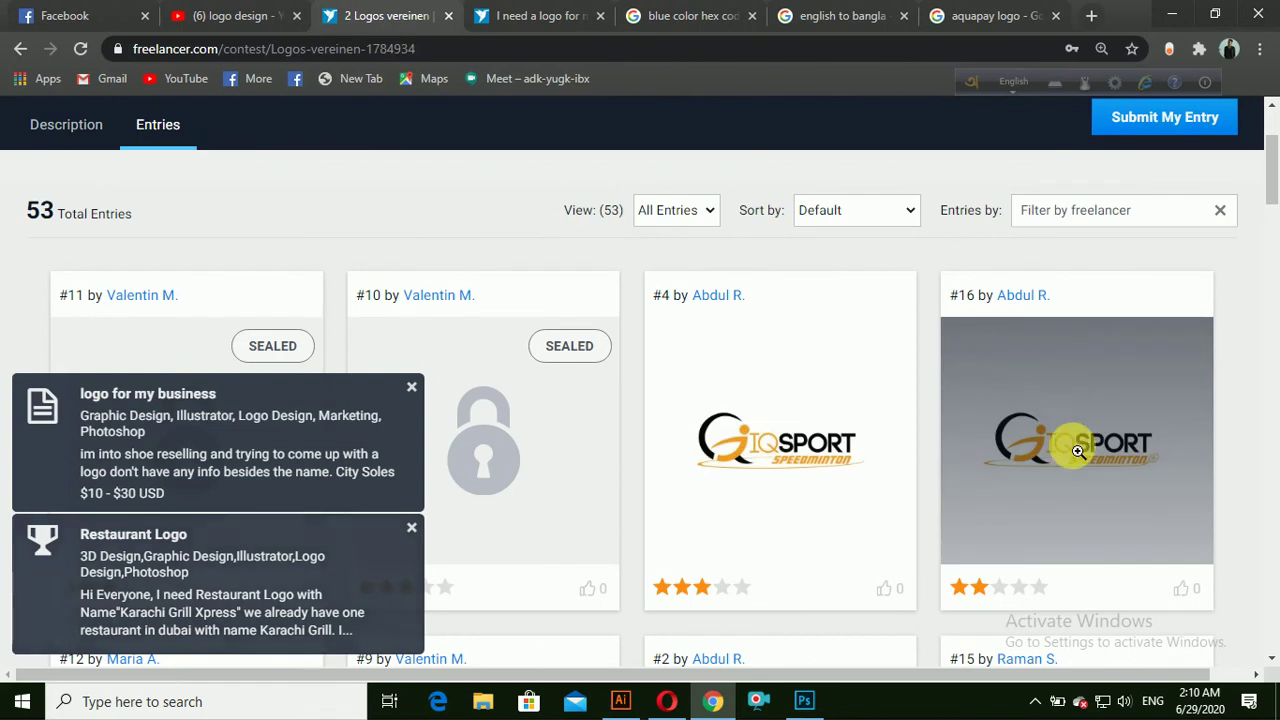
scroll(814, 512, "down", 2)
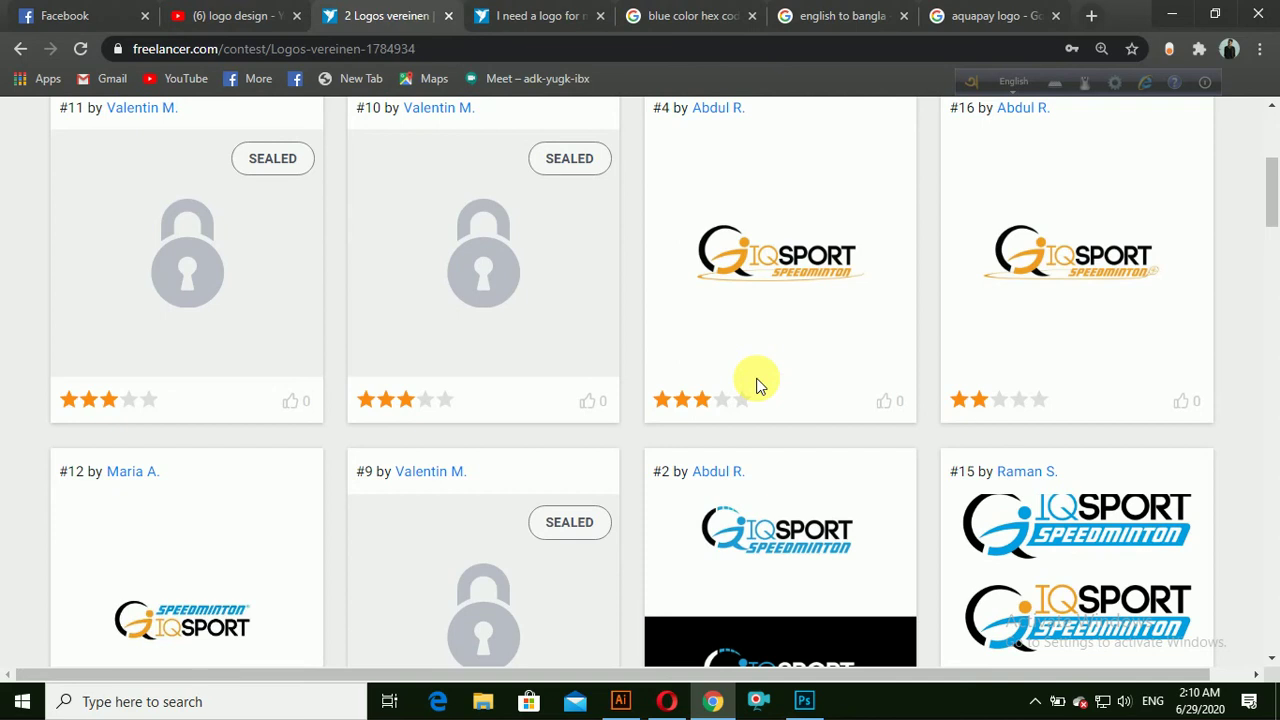
scroll(751, 423, "down", 2)
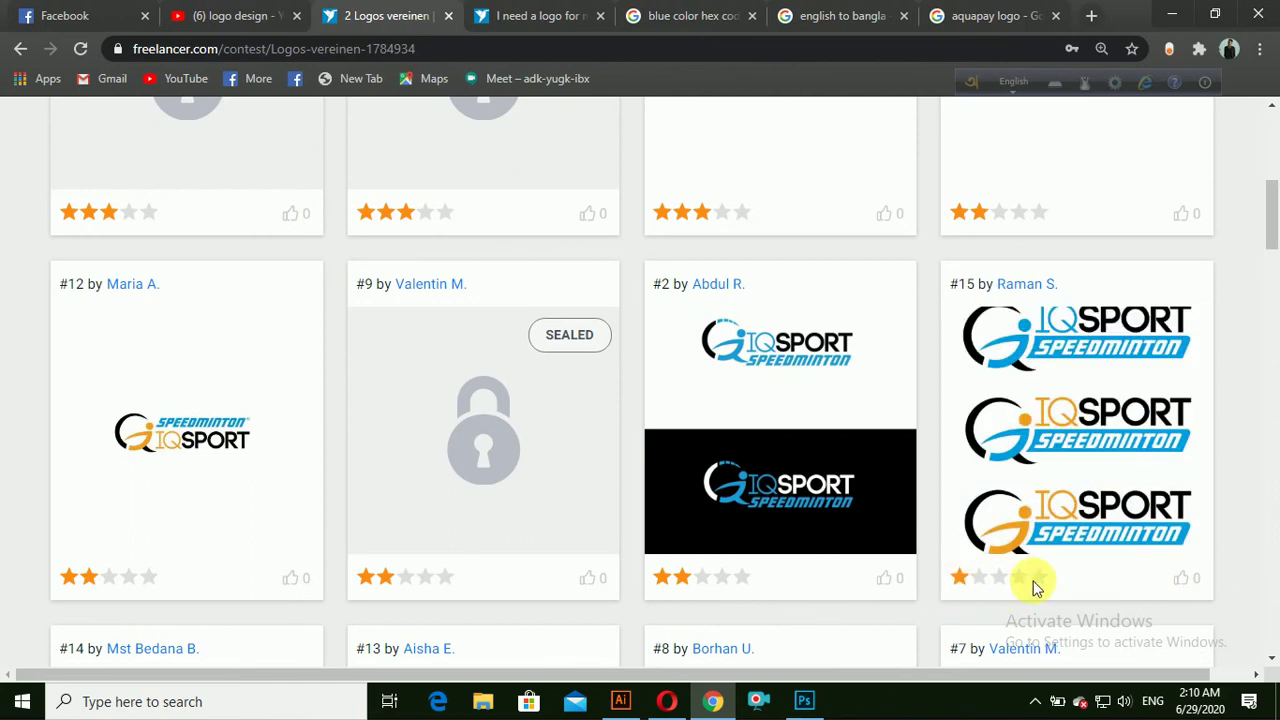
scroll(478, 540, "down", 3)
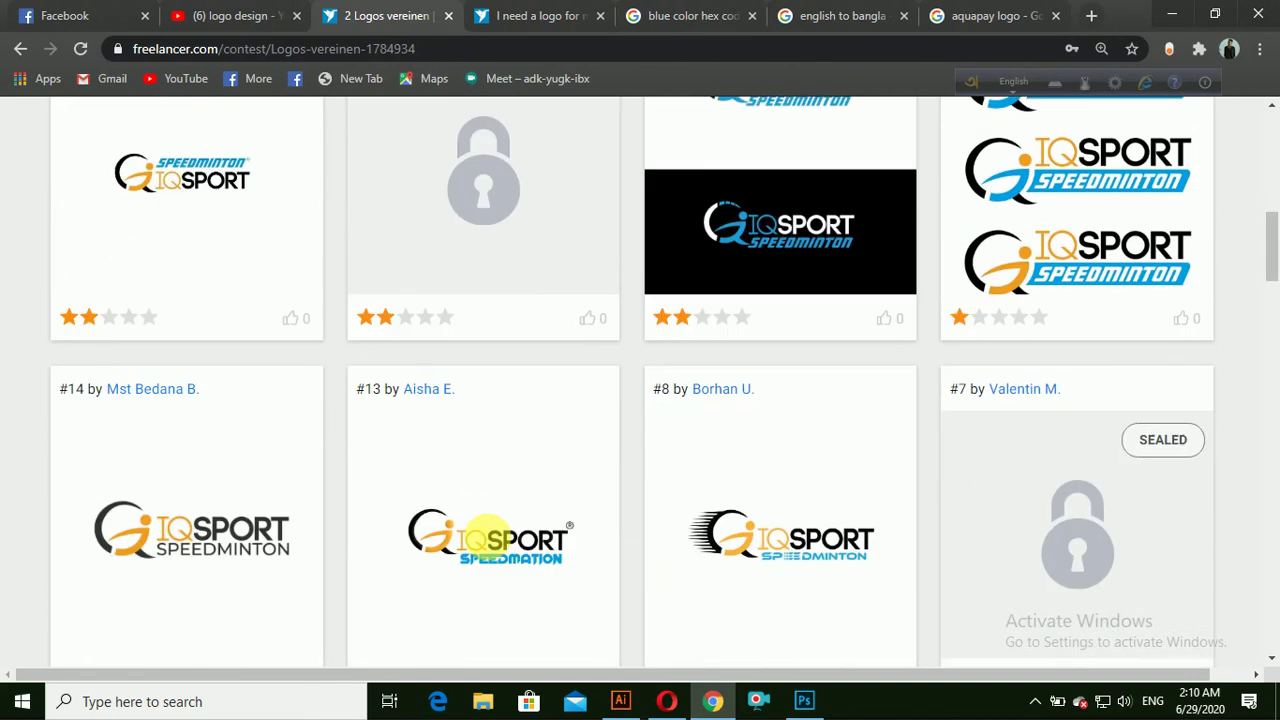
scroll(260, 520, "down", 2)
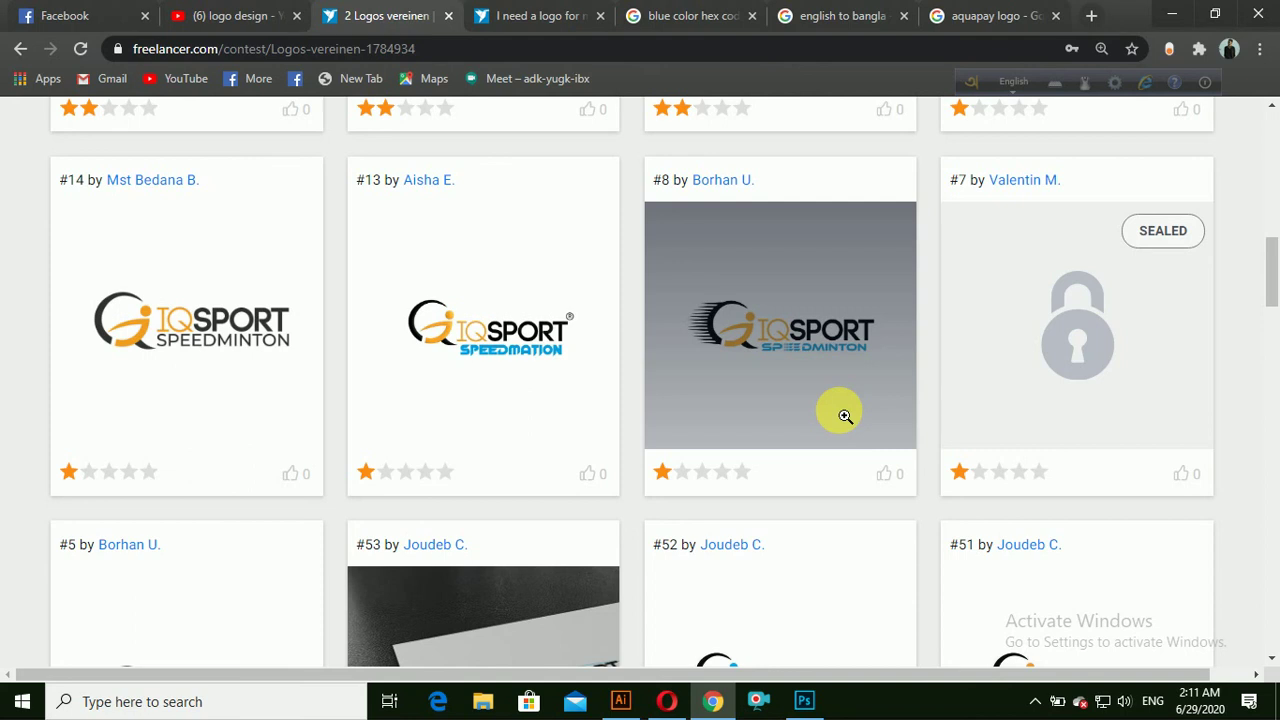
Review the contest description and its attached files, and return to the list of competing entries.
scroll(830, 410, "up", 6)
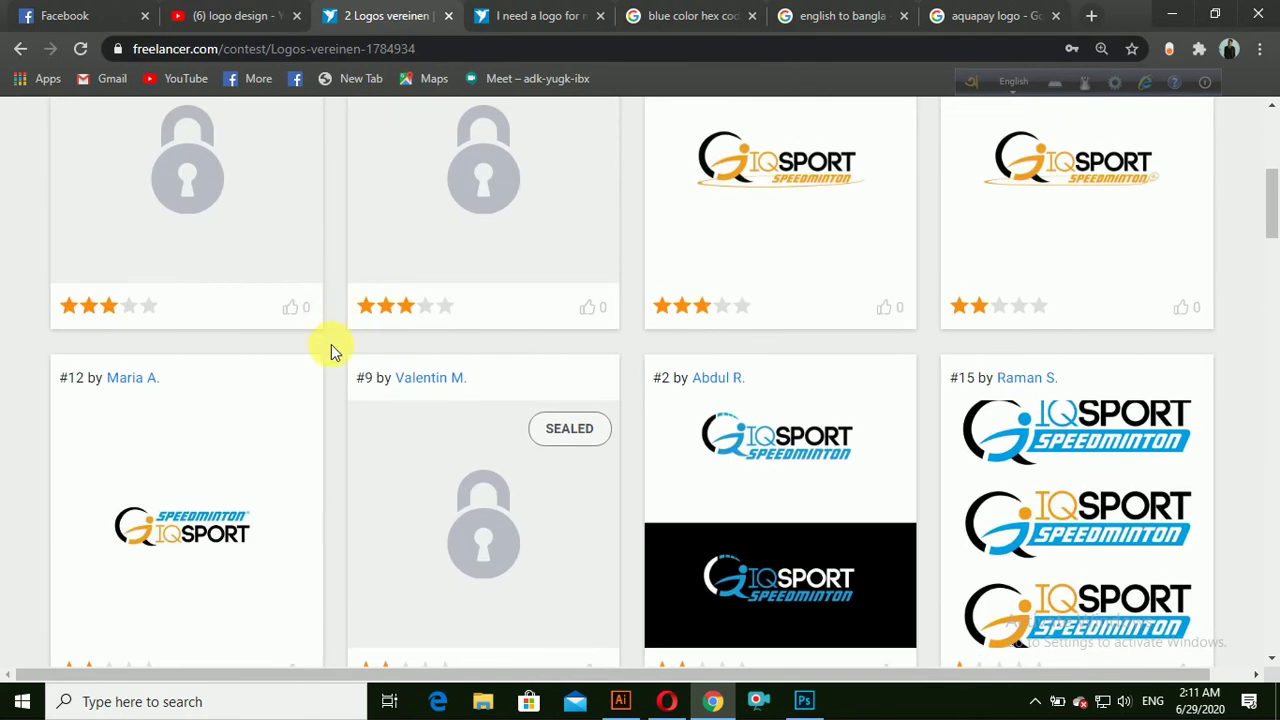
scroll(320, 305, "up", 5)
left_click(80, 218)
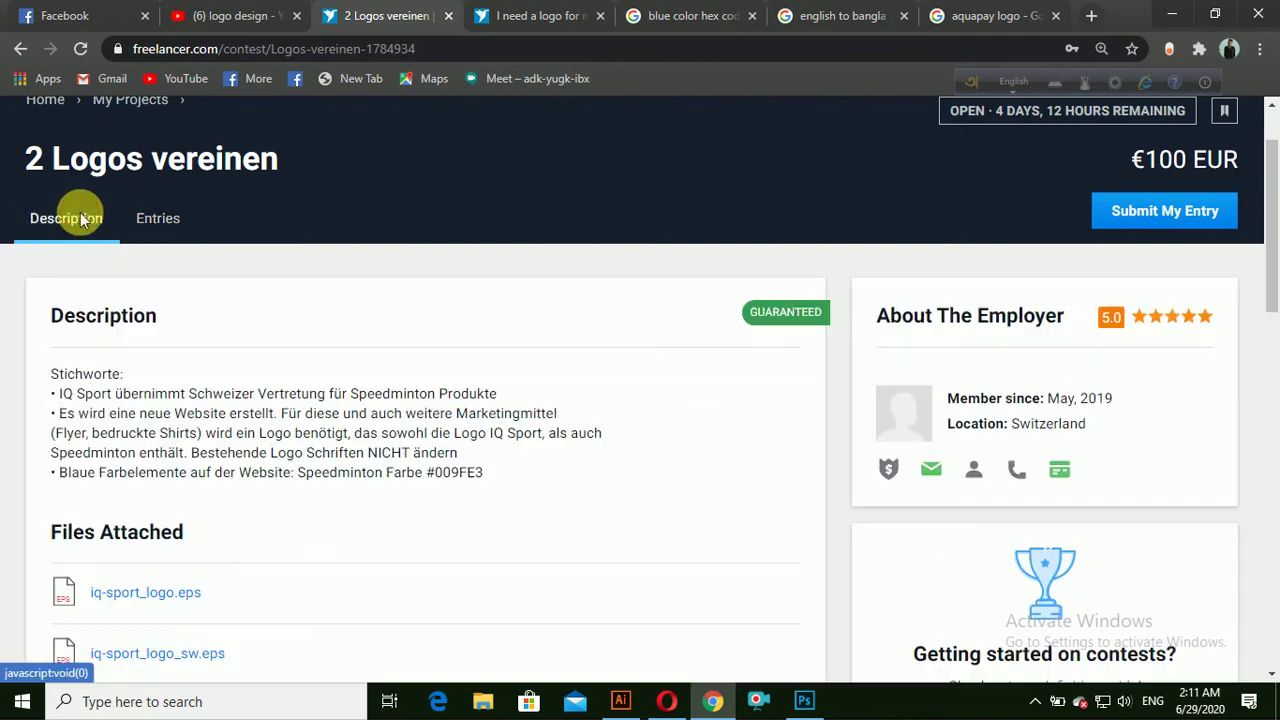
scroll(149, 340, "down", 1)
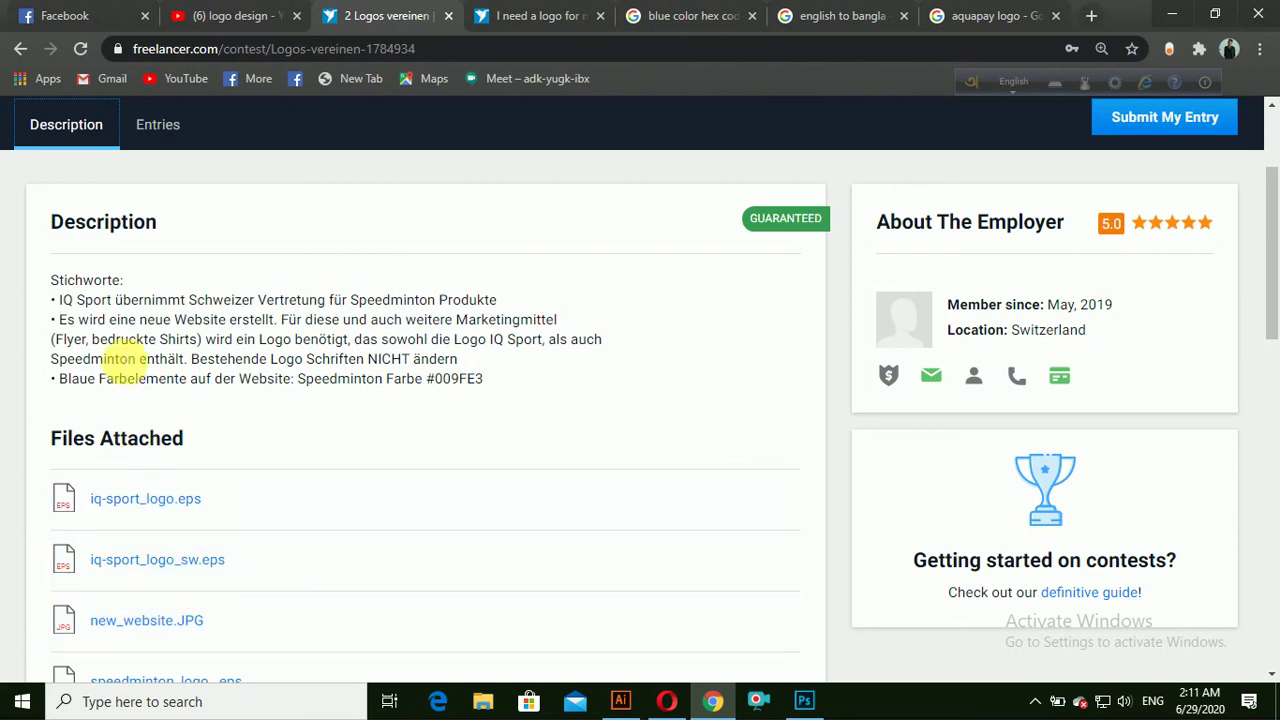
left_click(157, 130)
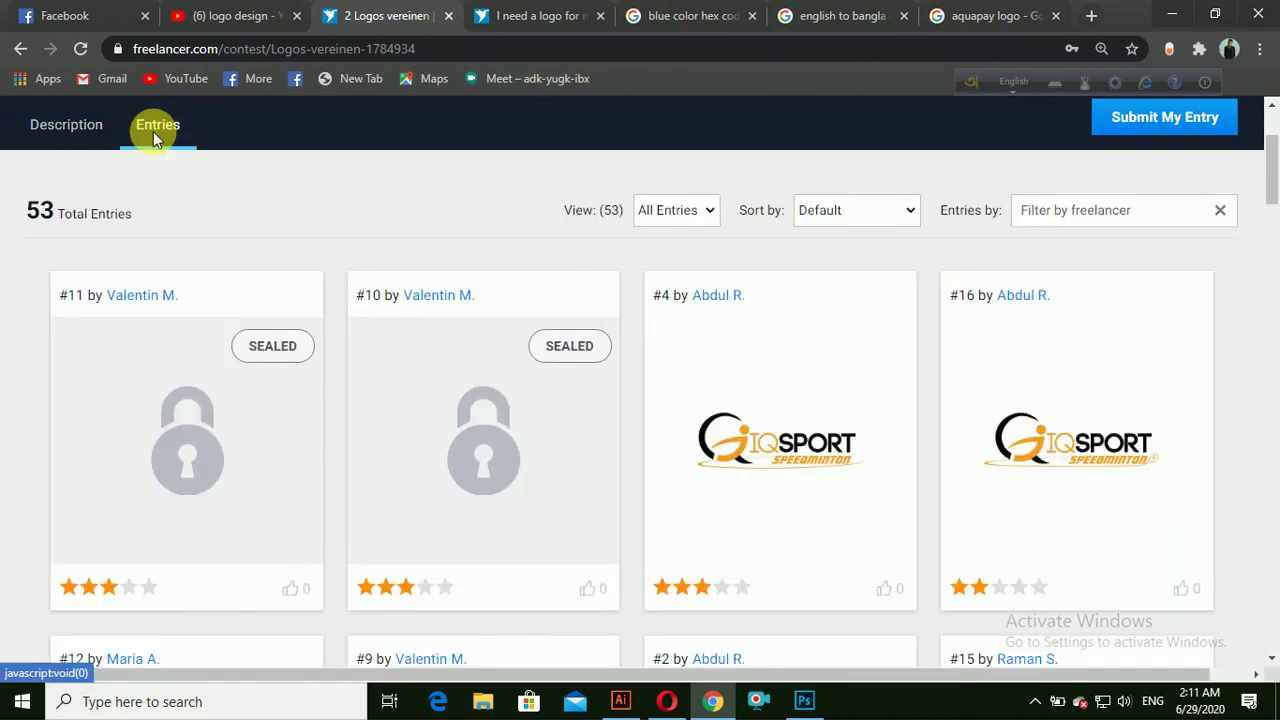
scroll(297, 222, "down", 1)
scroll(297, 222, "down", 2)
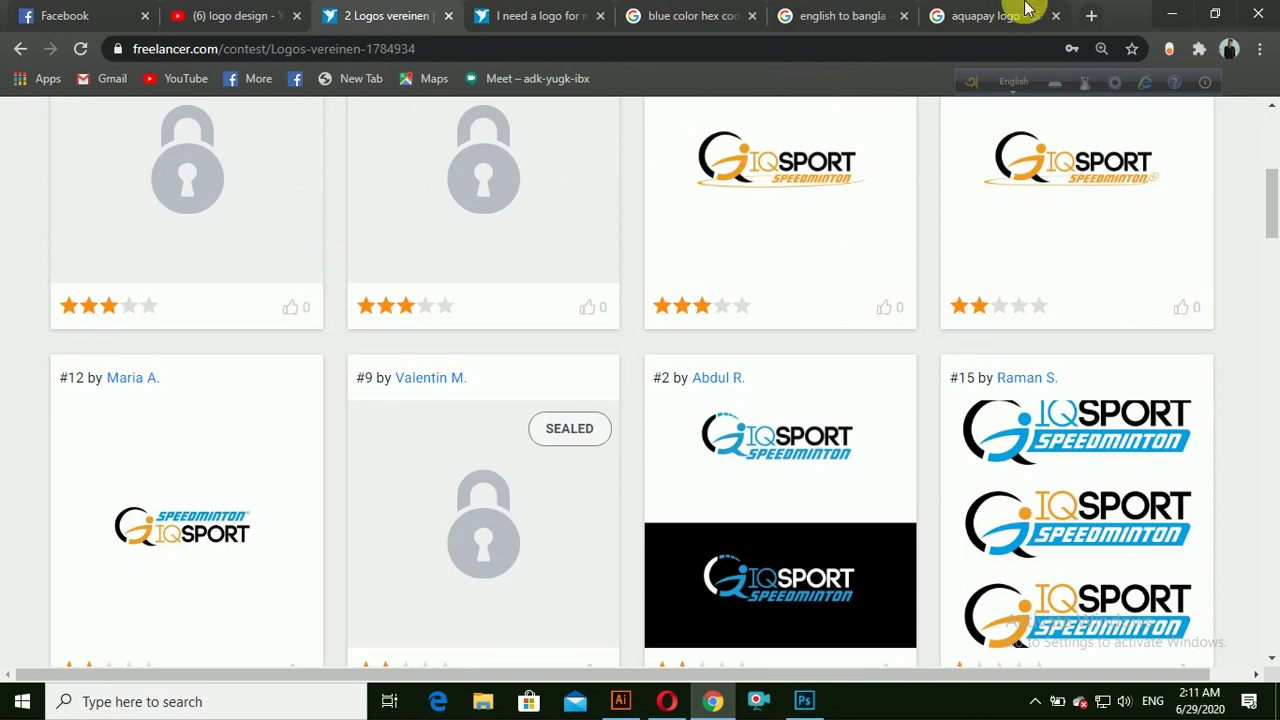
Minimize Chrome and switch to the 17.ai logo document in Illustrator.
left_click(1172, 16)
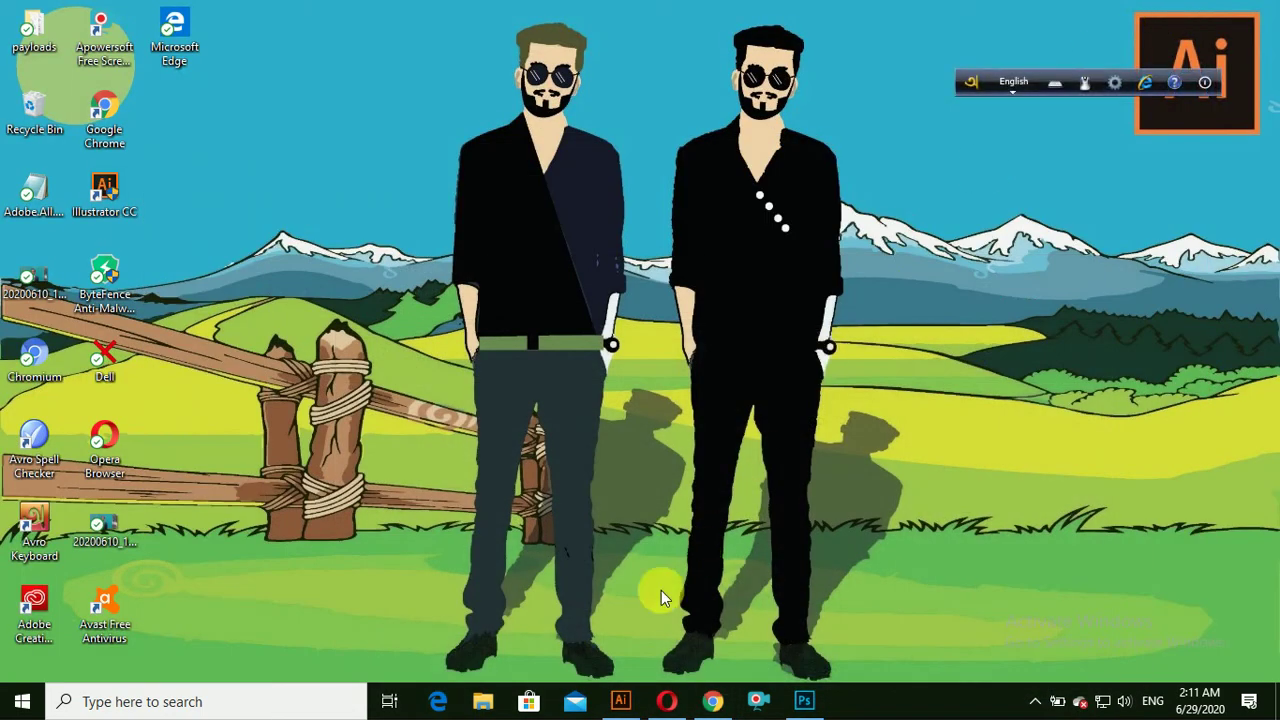
left_click(620, 700)
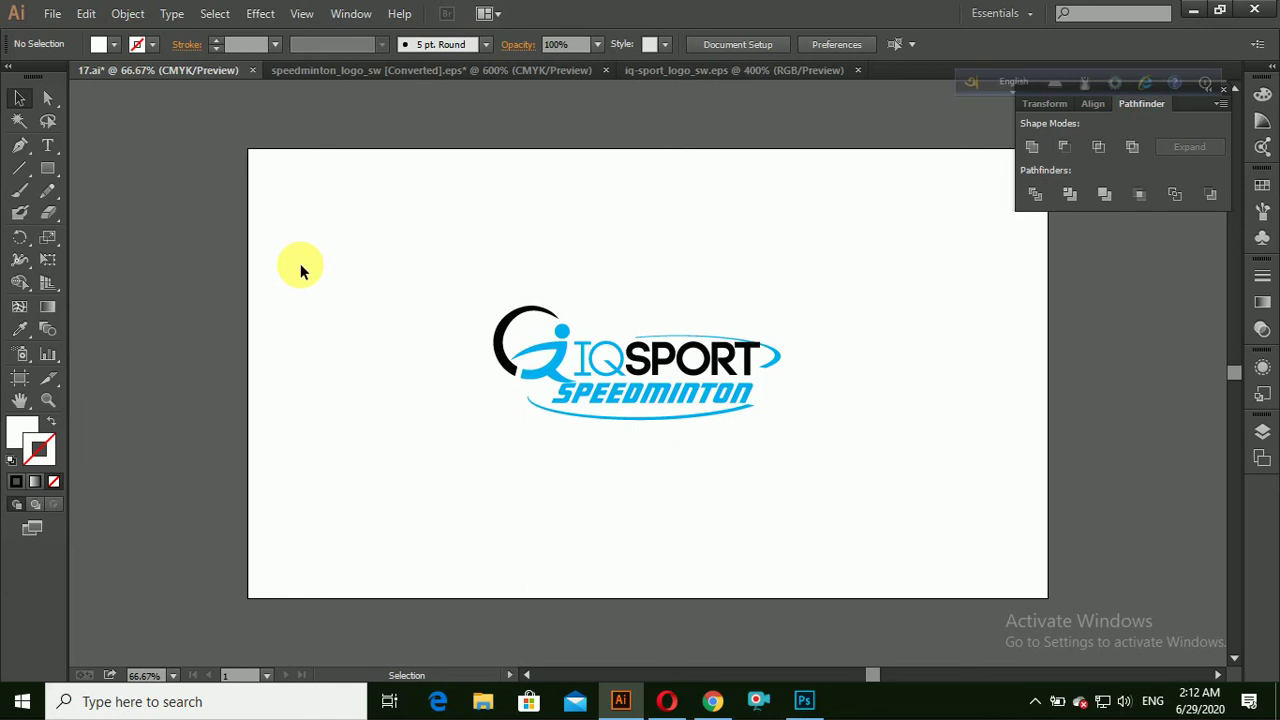
key("ctrl+alt")
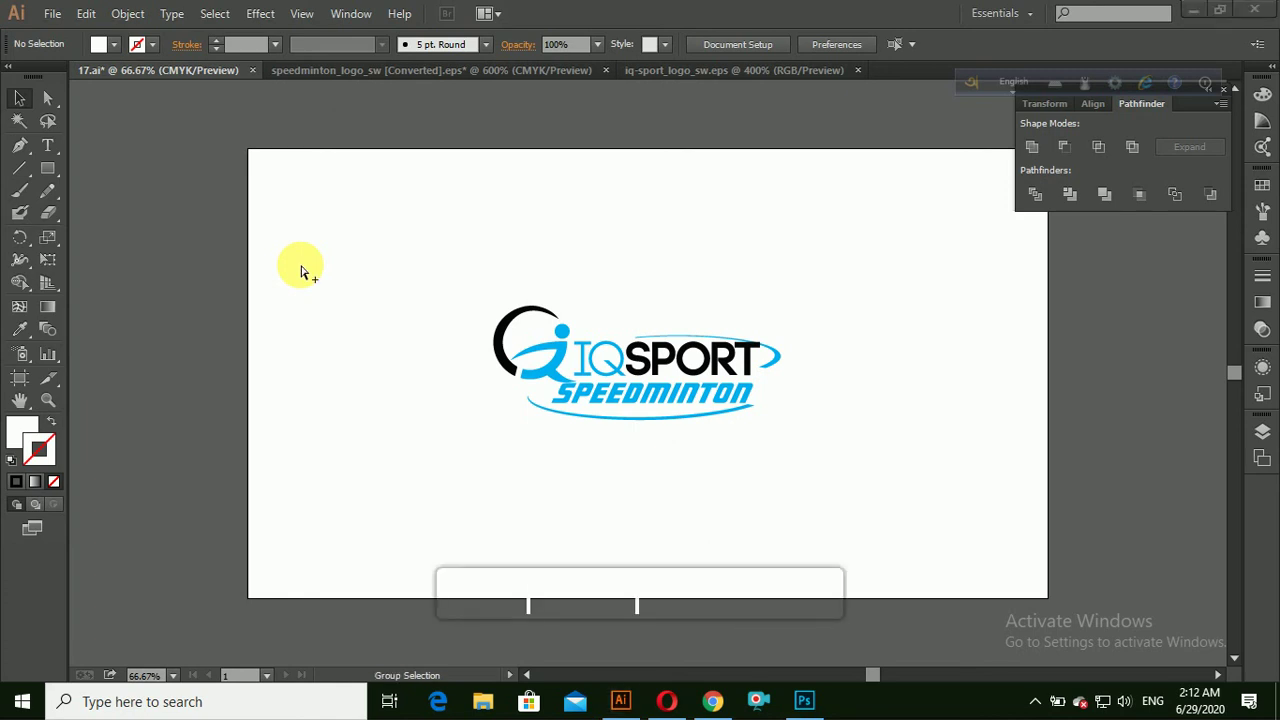